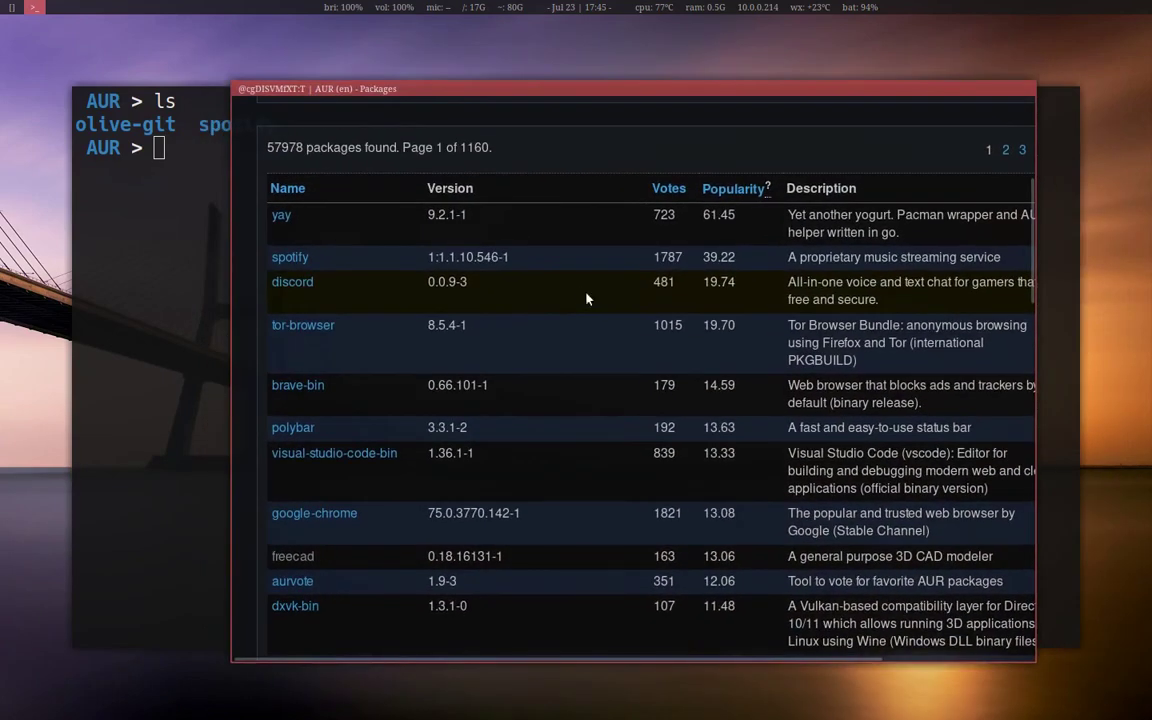
# Open the google-chrome 75.0.3770.142-1 package page from the AUR search results
pyautogui.scroll(5, 585, 294)
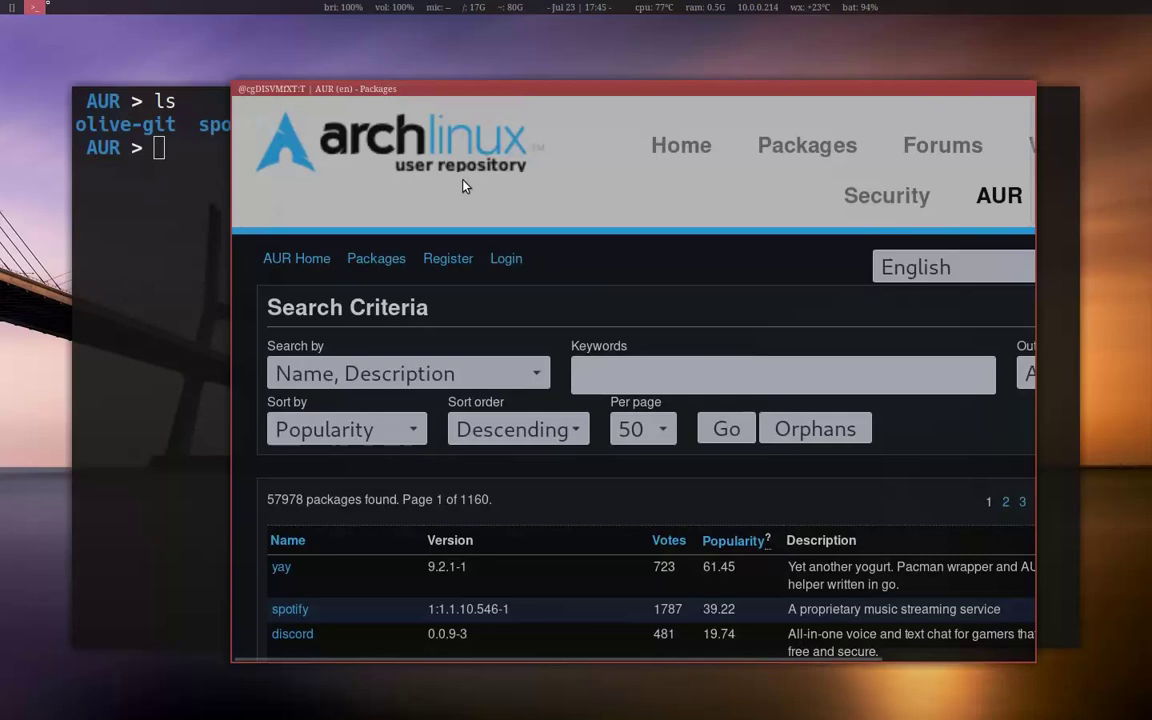
pyautogui.scroll(-3, 514, 381)
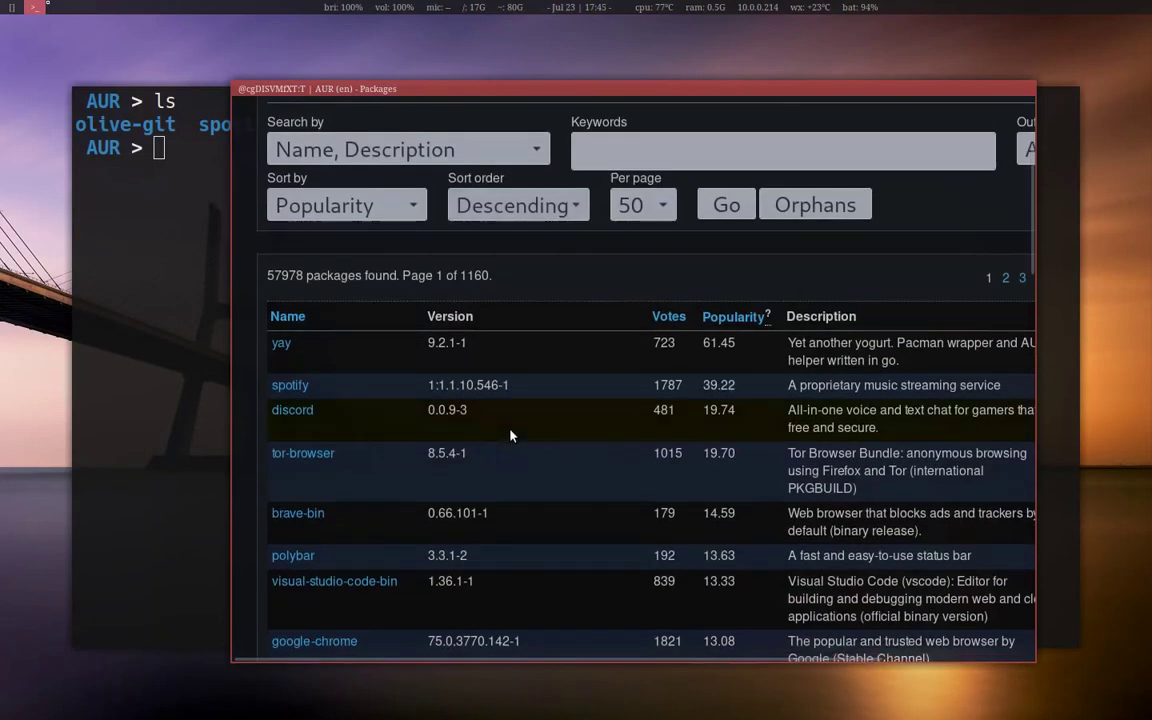
pyautogui.scroll(-3, 303, 395)
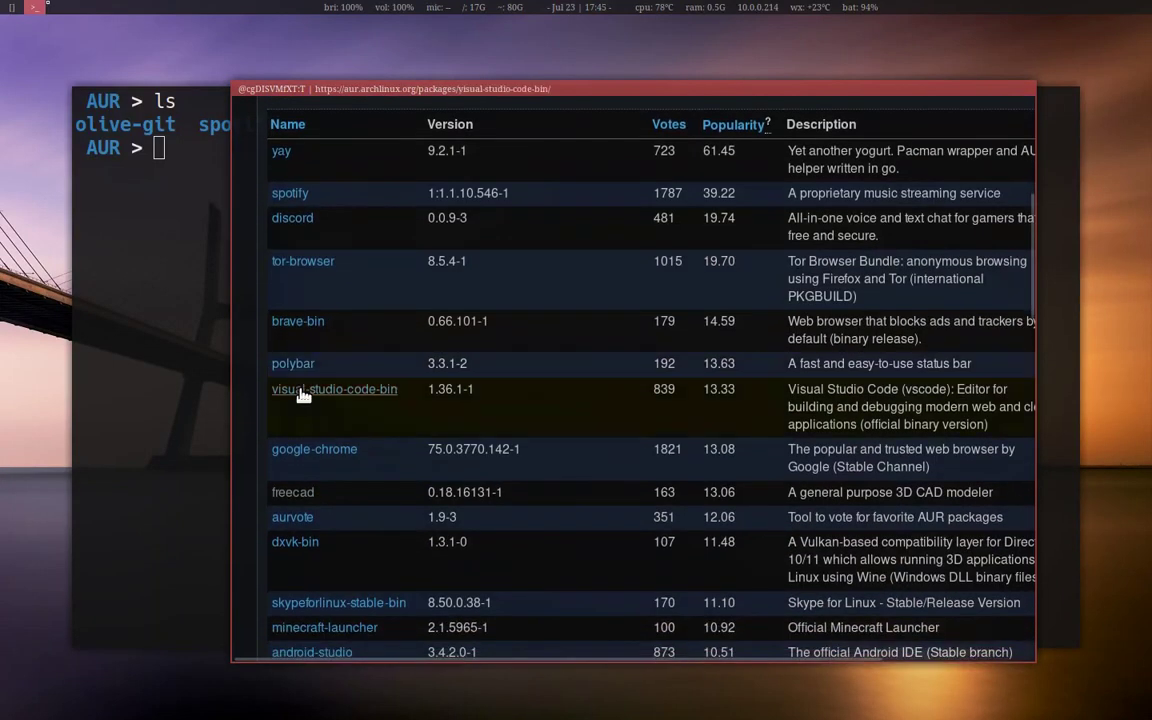
pyautogui.scroll(-1, 303, 395)
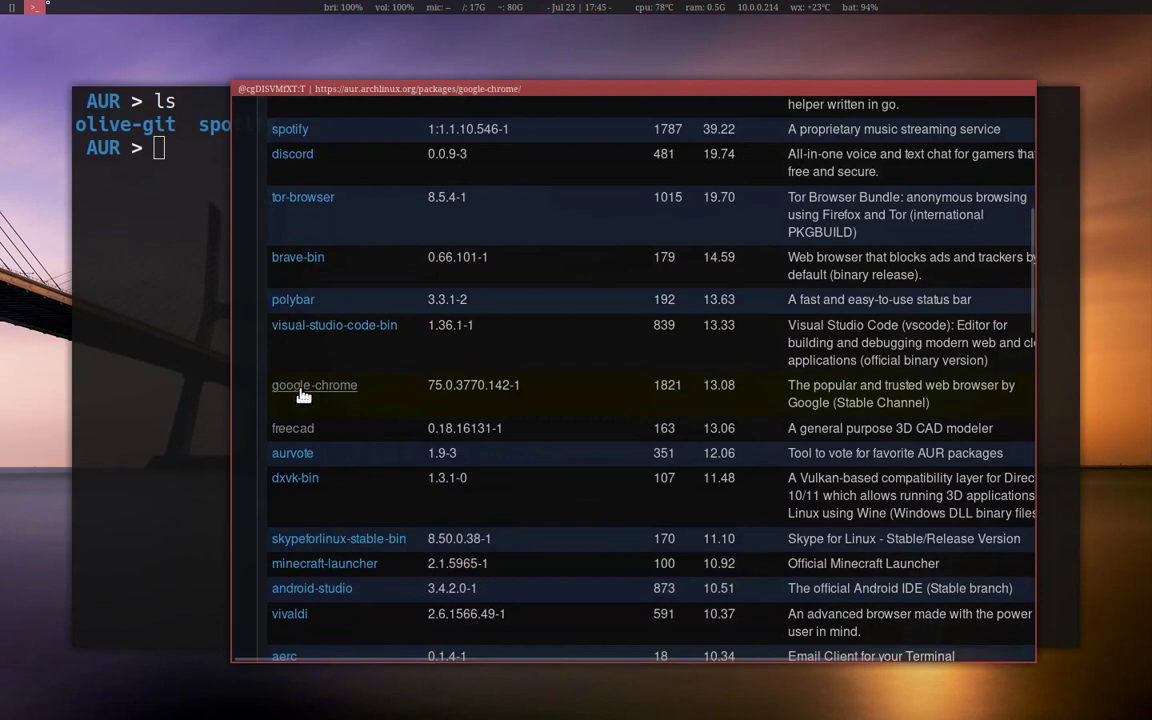
pyautogui.scroll(1, 303, 395)
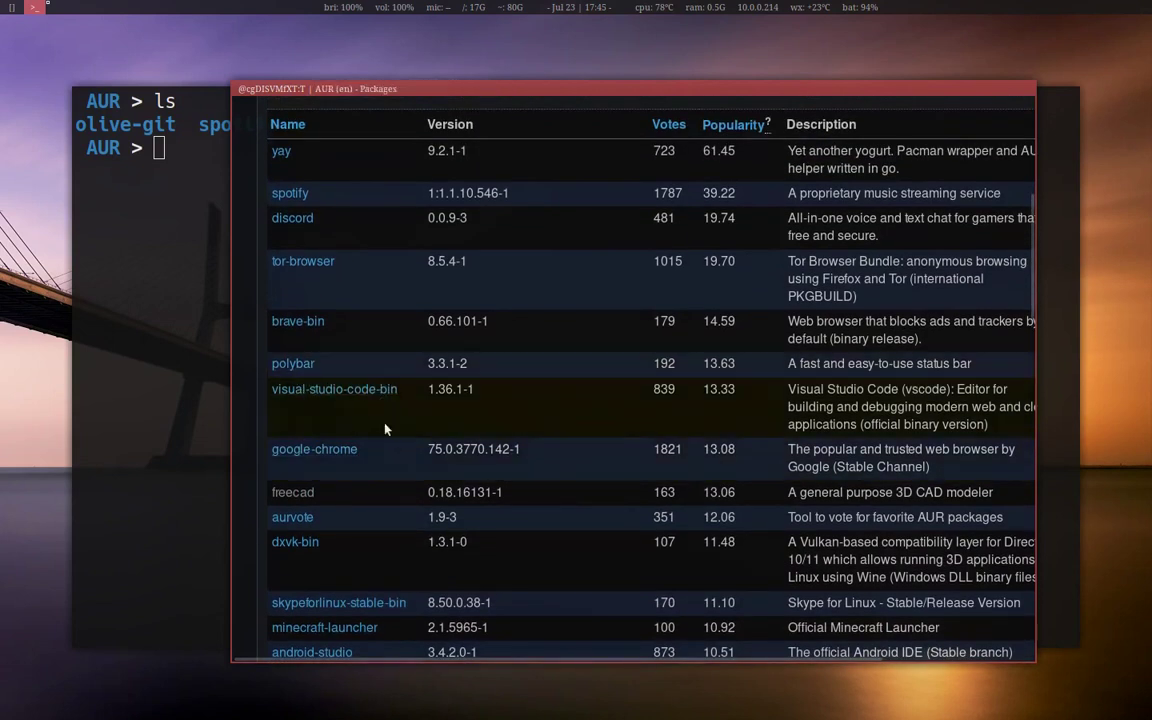
pyautogui.click(296, 457)
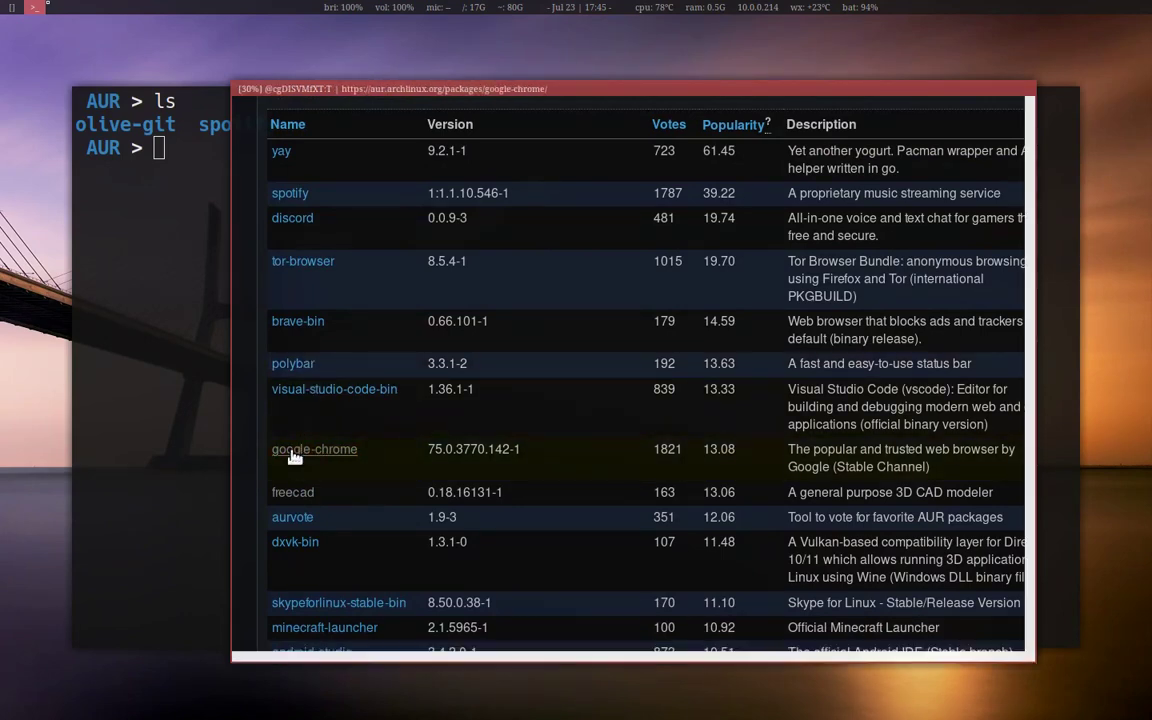
# Read through the package details, dependencies and pinned comments, then close the browser
pyautogui.scroll(-7, 300, 455)
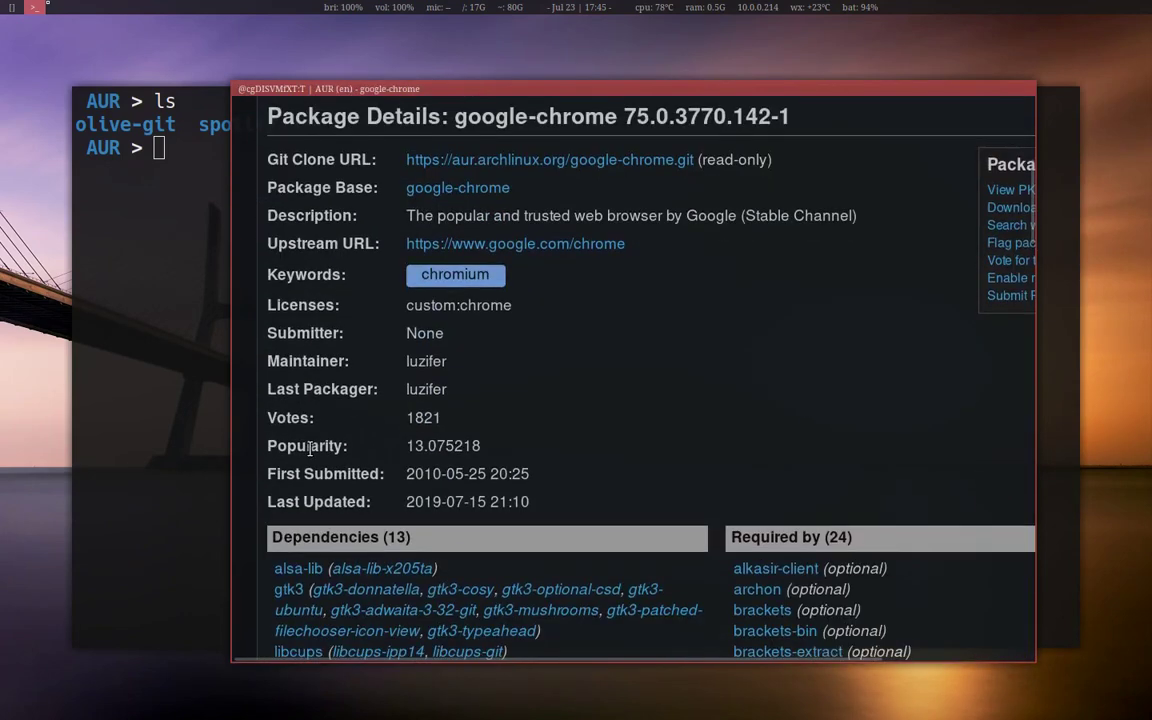
pyautogui.scroll(-10, 308, 452)
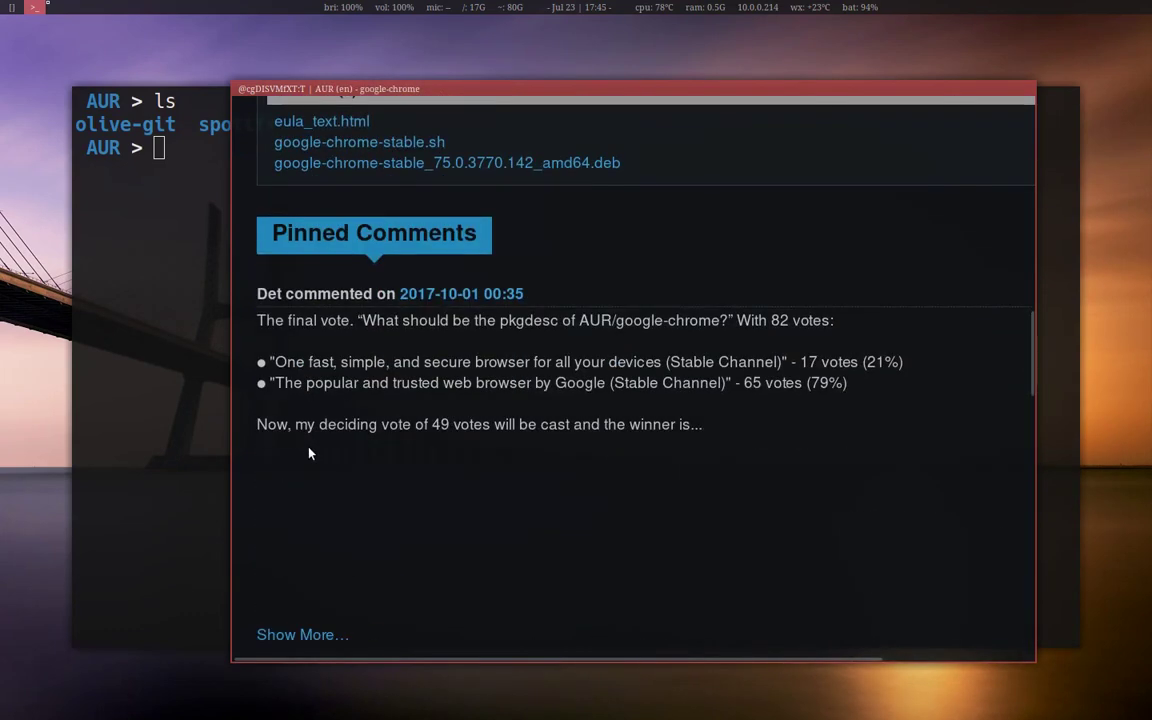
pyautogui.scroll(1, 308, 453)
pyautogui.scroll(-3, 308, 453)
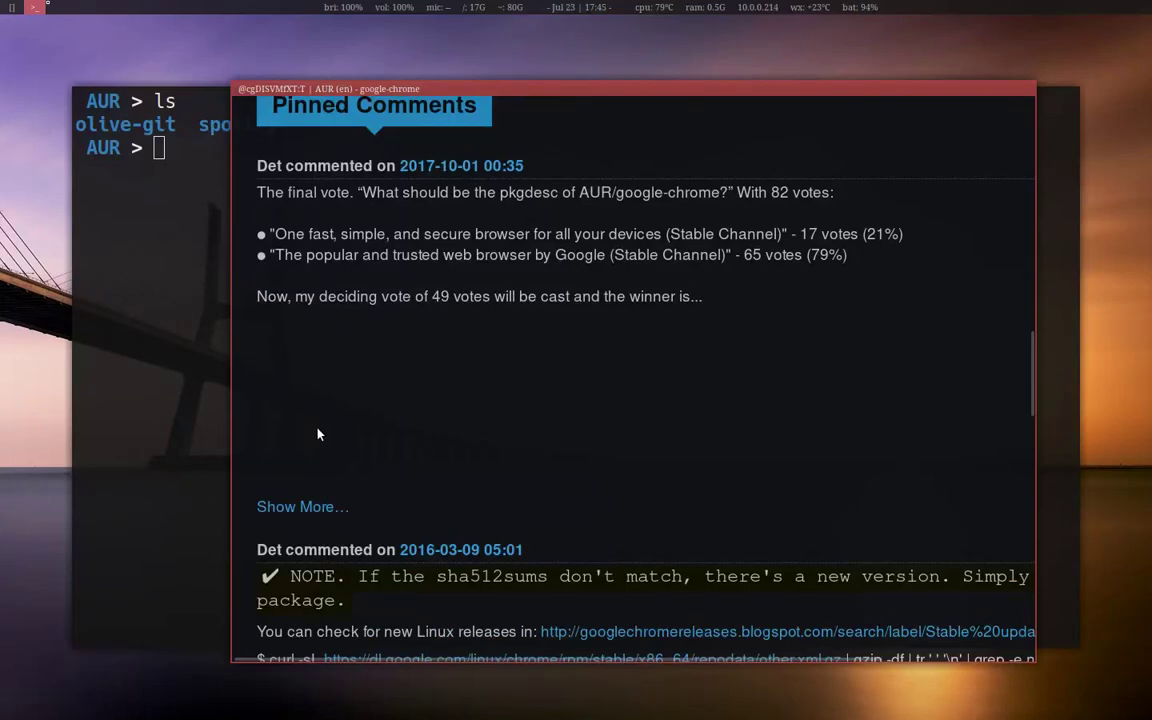
pyautogui.scroll(-3, 318, 434)
pyautogui.scroll(15, 318, 432)
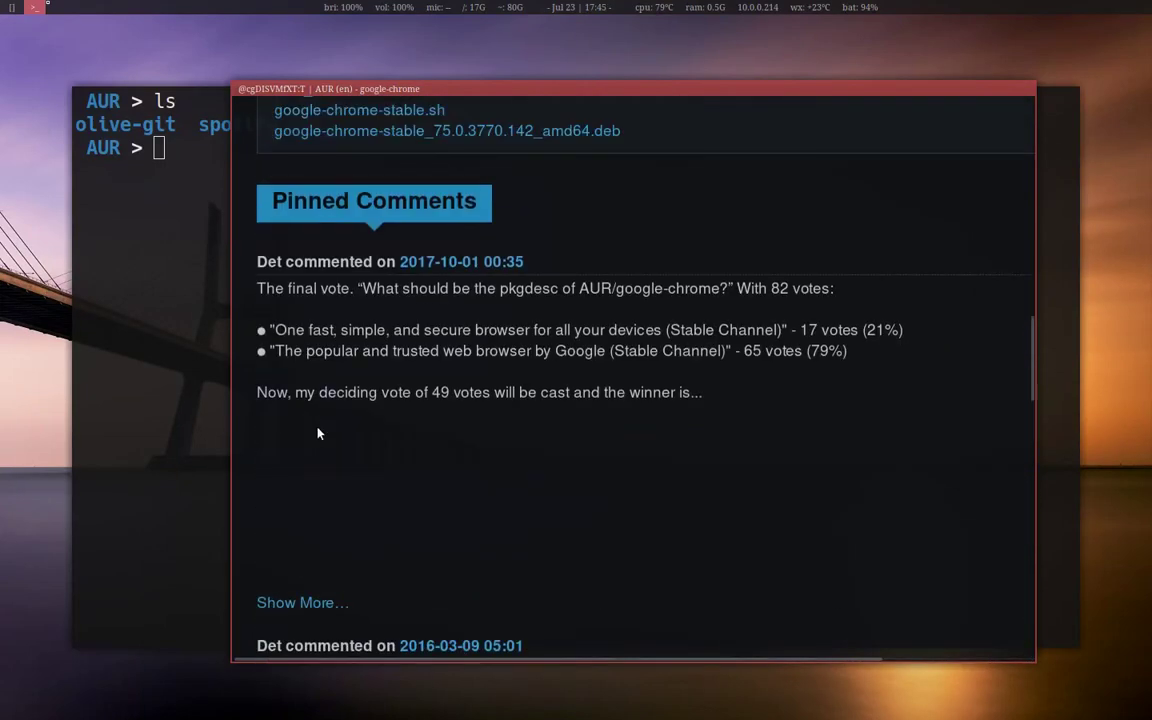
pyautogui.scroll(1, 318, 432)
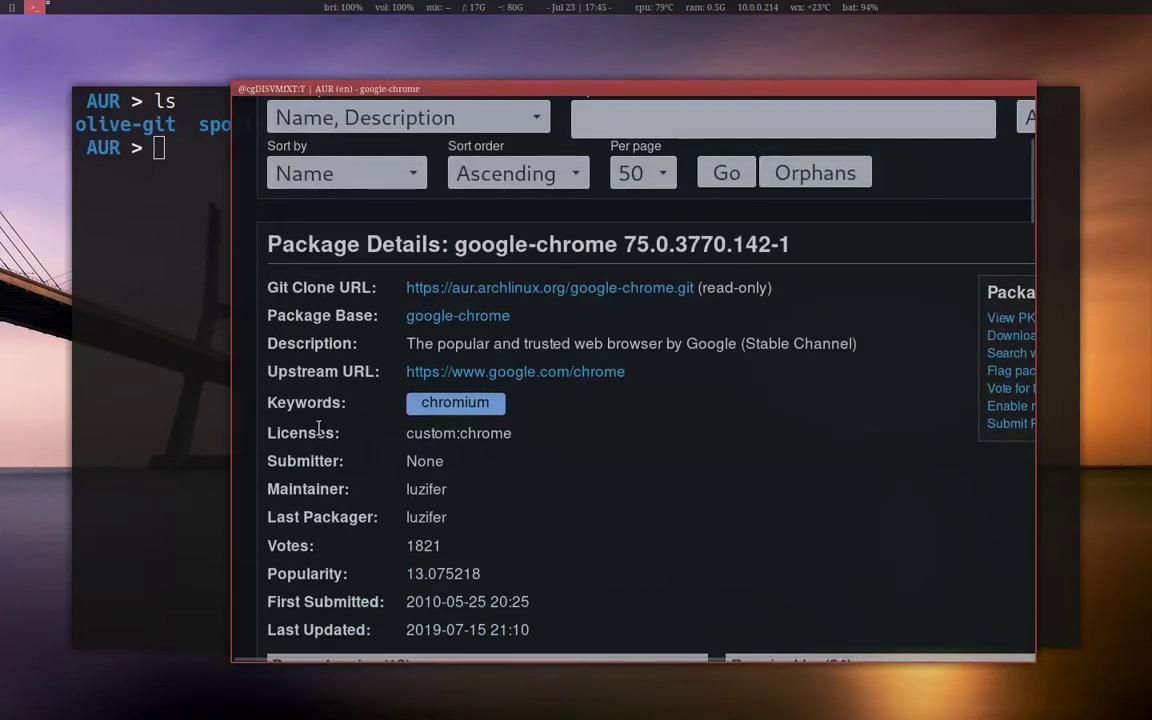
pyautogui.scroll(-2, 319, 428)
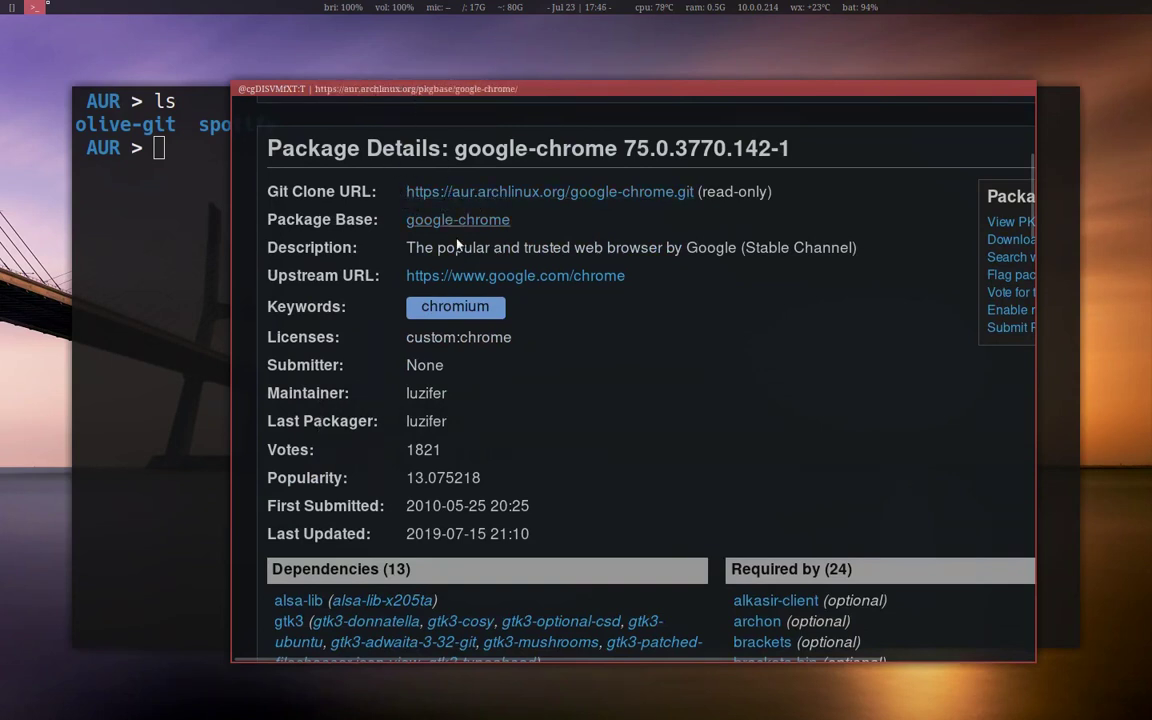
pyautogui.hotkey('ctrl', 'w')
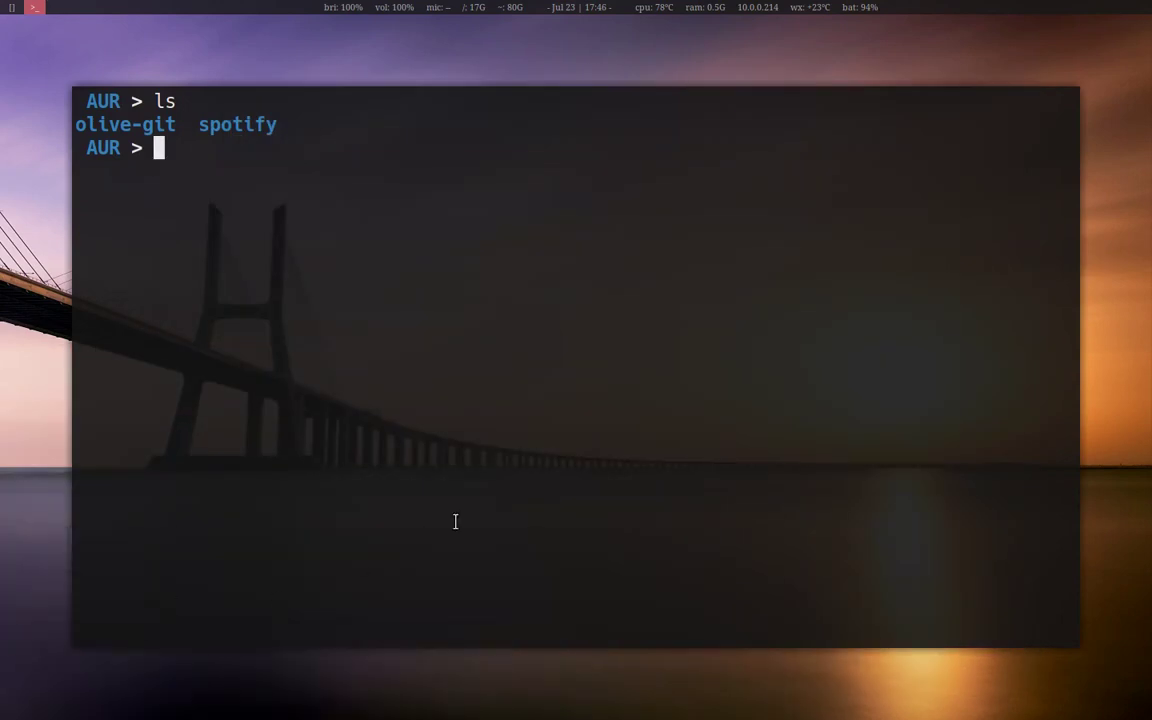
pyautogui.write('clear')
pyautogui.press('Return')
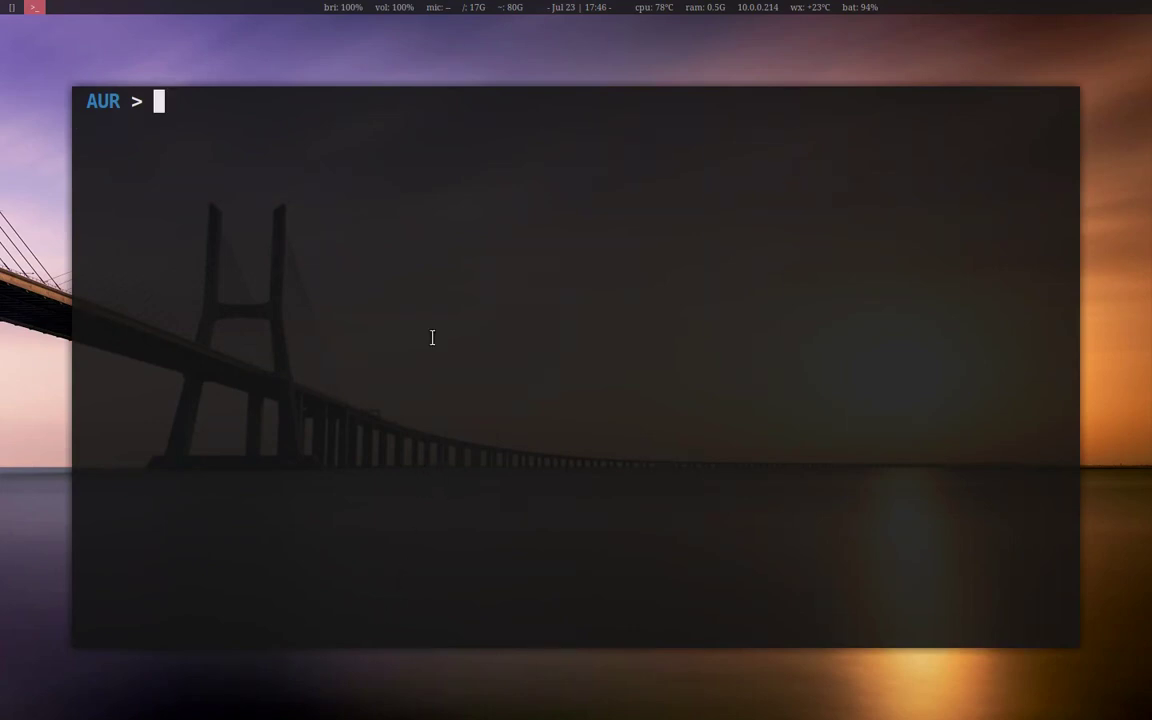
pyautogui.write('git clone')
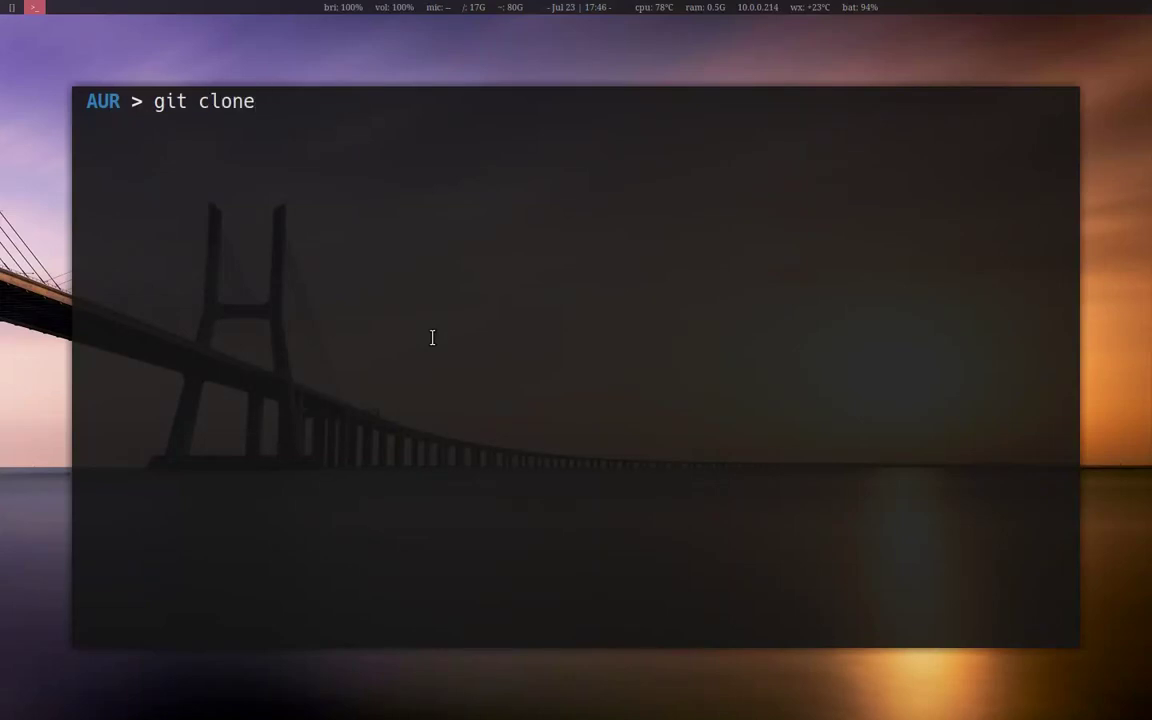
pyautogui.write(' https:')
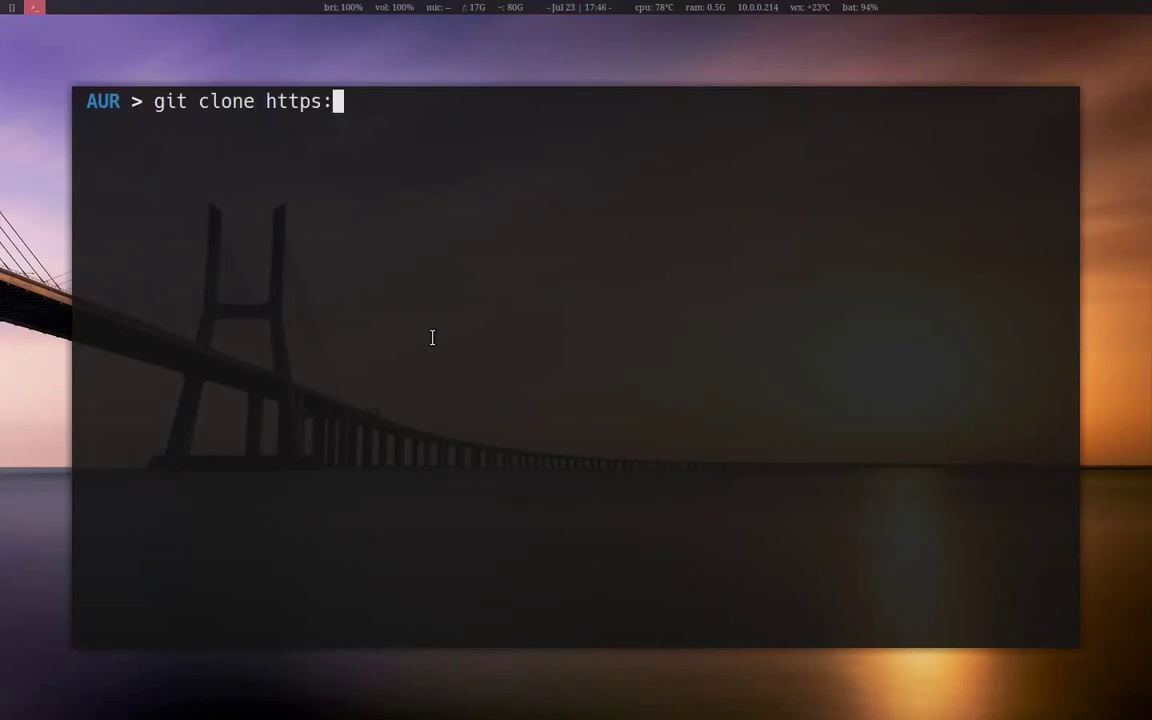
pyautogui.write('//aur')
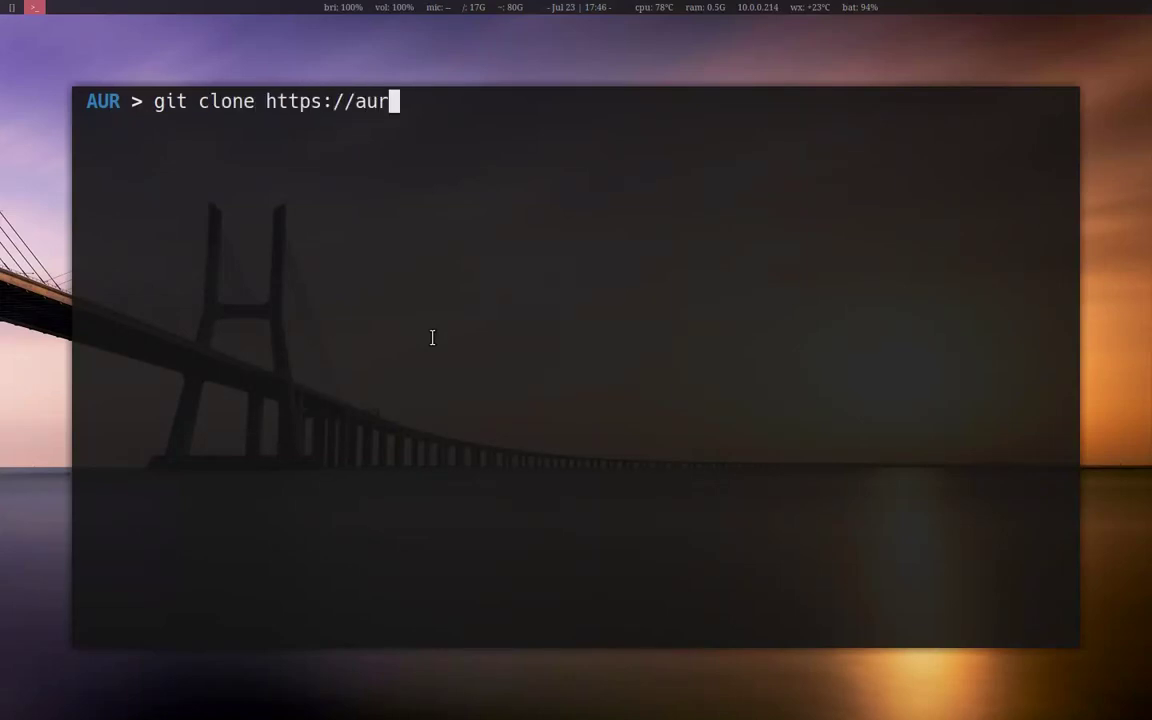
pyautogui.write('.archlinux.')
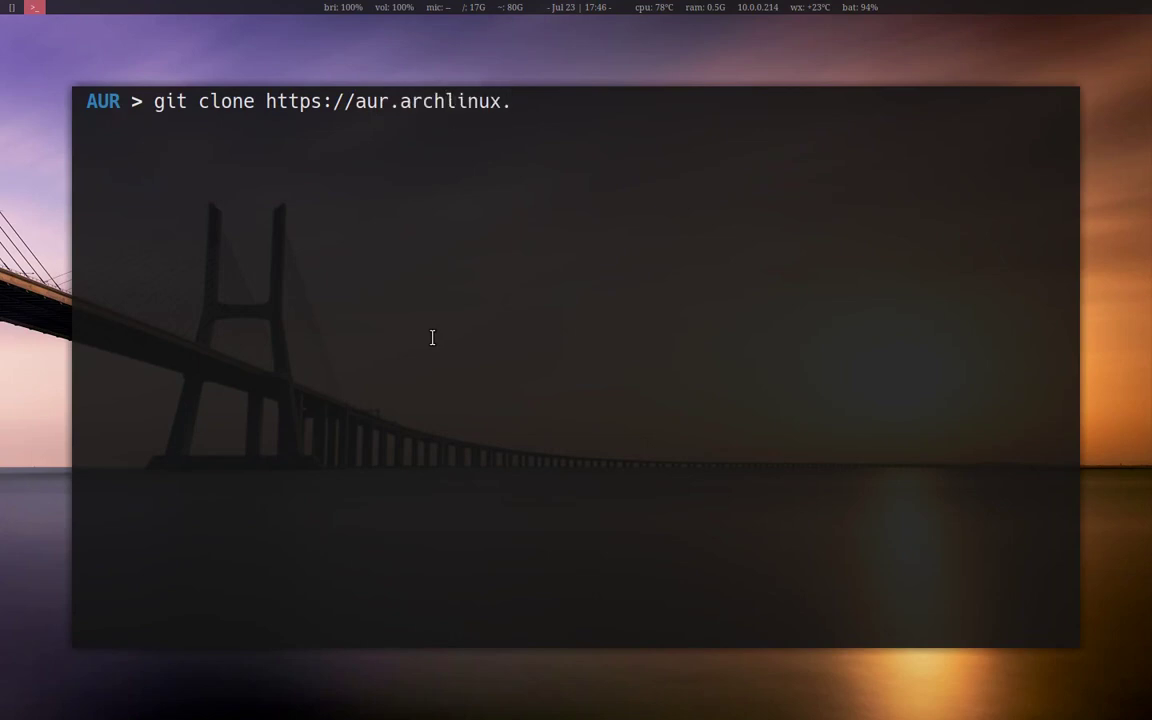
pyautogui.write('org/goog')
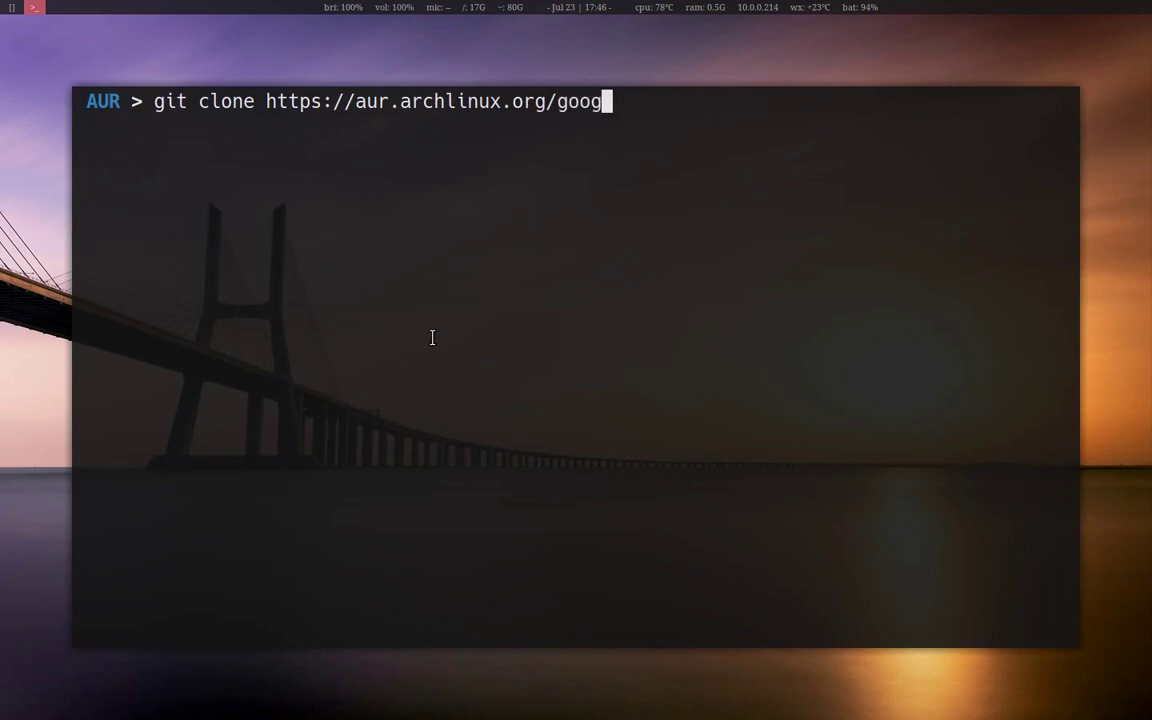
pyautogui.write('le-chrome')
pyautogui.press('Return')
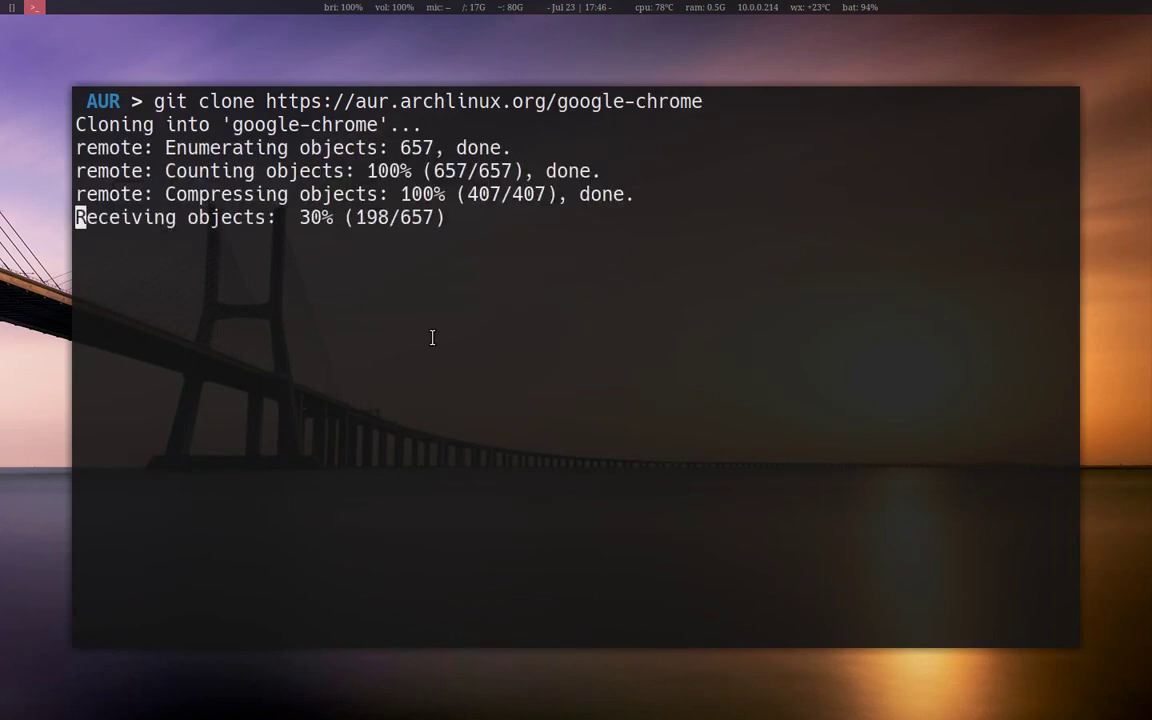
# Enter the google-chrome folder and delete its .git directory with rm -rf
pyautogui.write('cd google-chrome/')
pyautogui.press('Return')
pyautogui.write('rm')
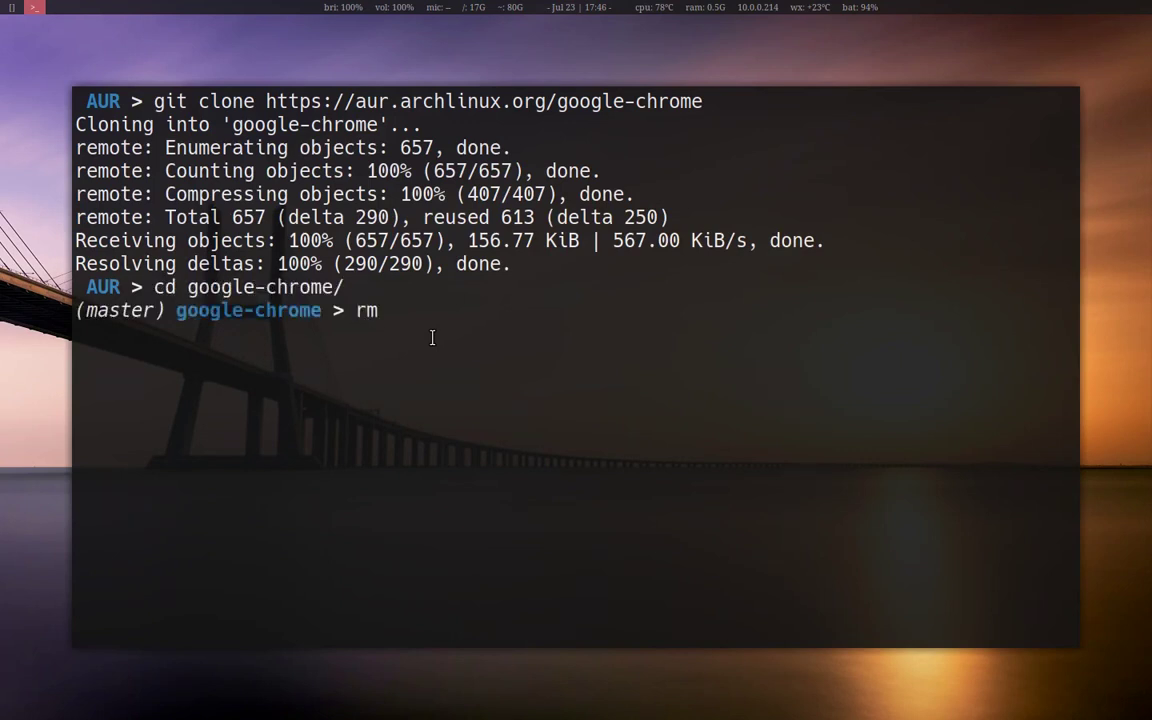
pyautogui.write(' -0rf git')
pyautogui.press('BackSpace')
pyautogui.press('BackSpace')
pyautogui.press('BackSpace')
pyautogui.write('.git/ .git/')
pyautogui.press('BackSpace')
pyautogui.write('i')
pyautogui.press('BackSpace')
pyautogui.write('ign')
pyautogui.press('BackSpace')
pyautogui.press('BackSpace')
pyautogui.press('BackSpace')
pyautogui.press('BackSpace')
pyautogui.press('BackSpace')
pyautogui.press('BackSpace')
pyautogui.press('BackSpace')
pyautogui.press('BackSpace')
pyautogui.press('Return')
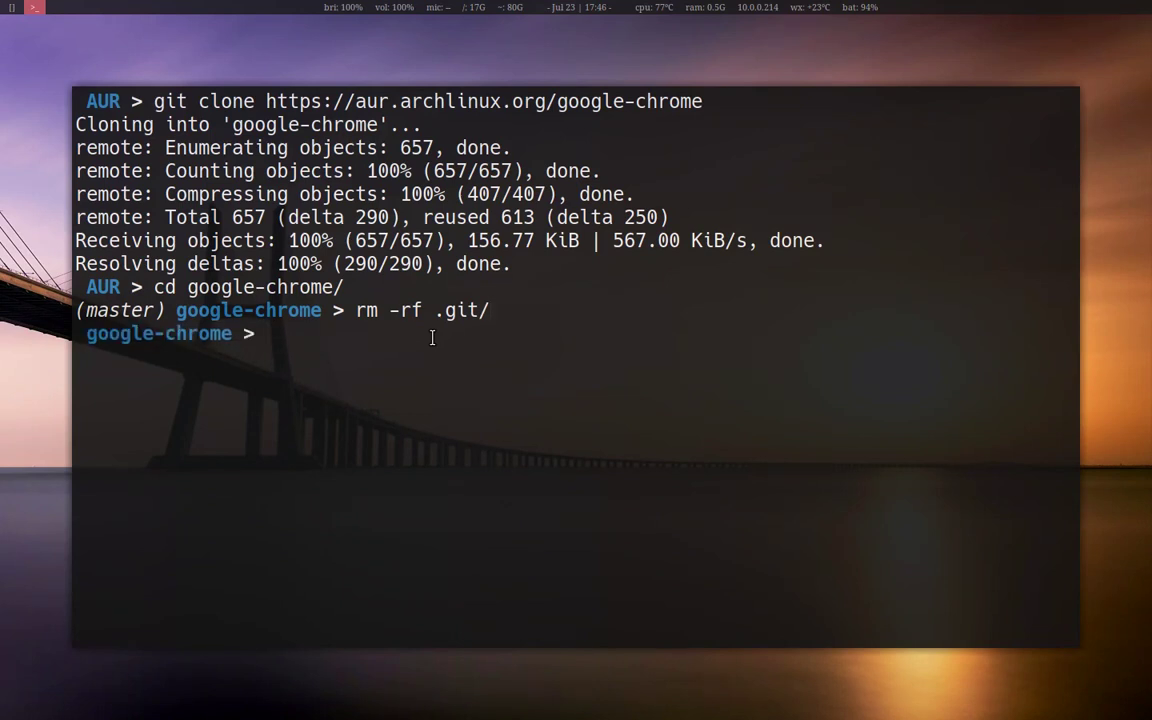
# On a cleared screen, list the folder's PKGBUILD, eula_text.html and three scripts
pyautogui.write('rm -rf .git')
pyautogui.press('BackSpace')
pyautogui.press('BackSpace')
pyautogui.press('BackSpace')
pyautogui.press('BackSpace')
pyautogui.press('BackSpace')
pyautogui.press('BackSpace')
pyautogui.press('BackSpace')
pyautogui.write('clear')
pyautogui.press('Return')
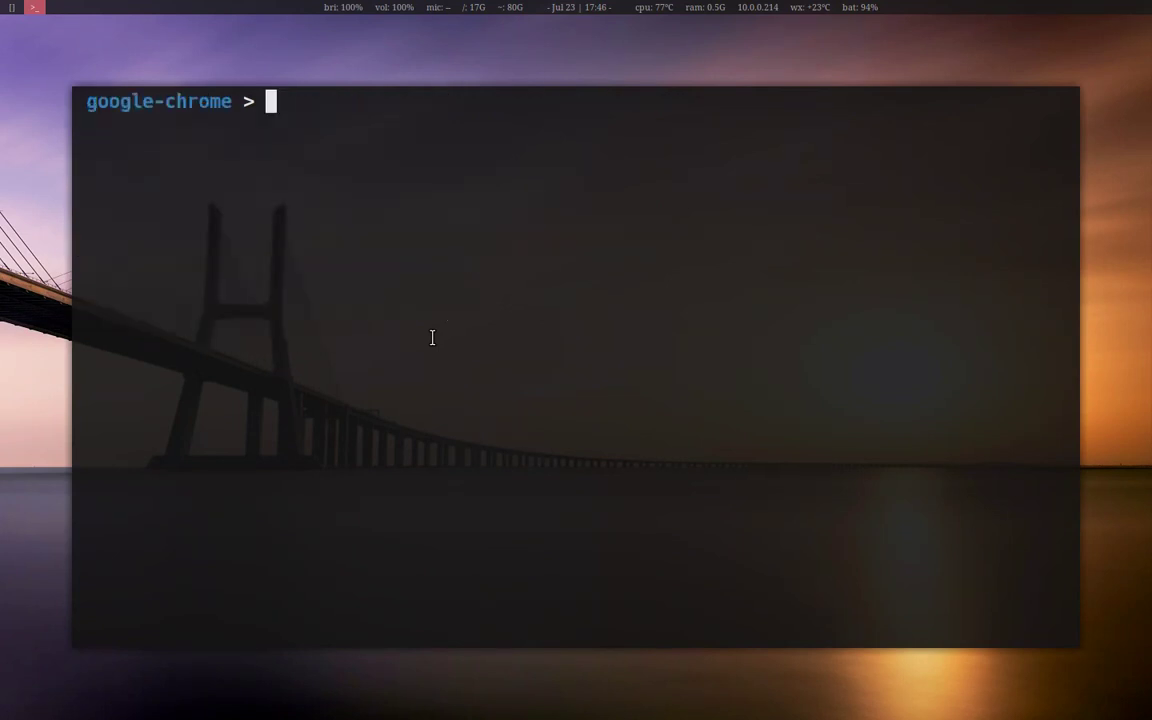
pyautogui.write('ls')
pyautogui.press('Return')
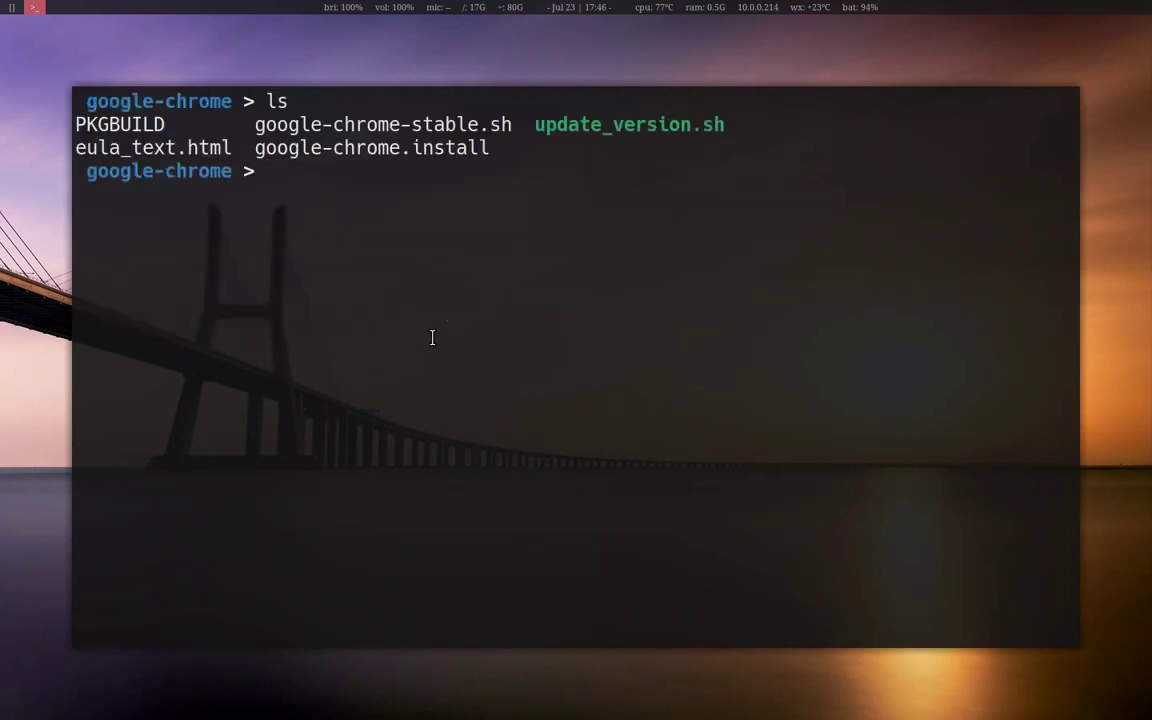
pyautogui.write('vim PKGBUILD')
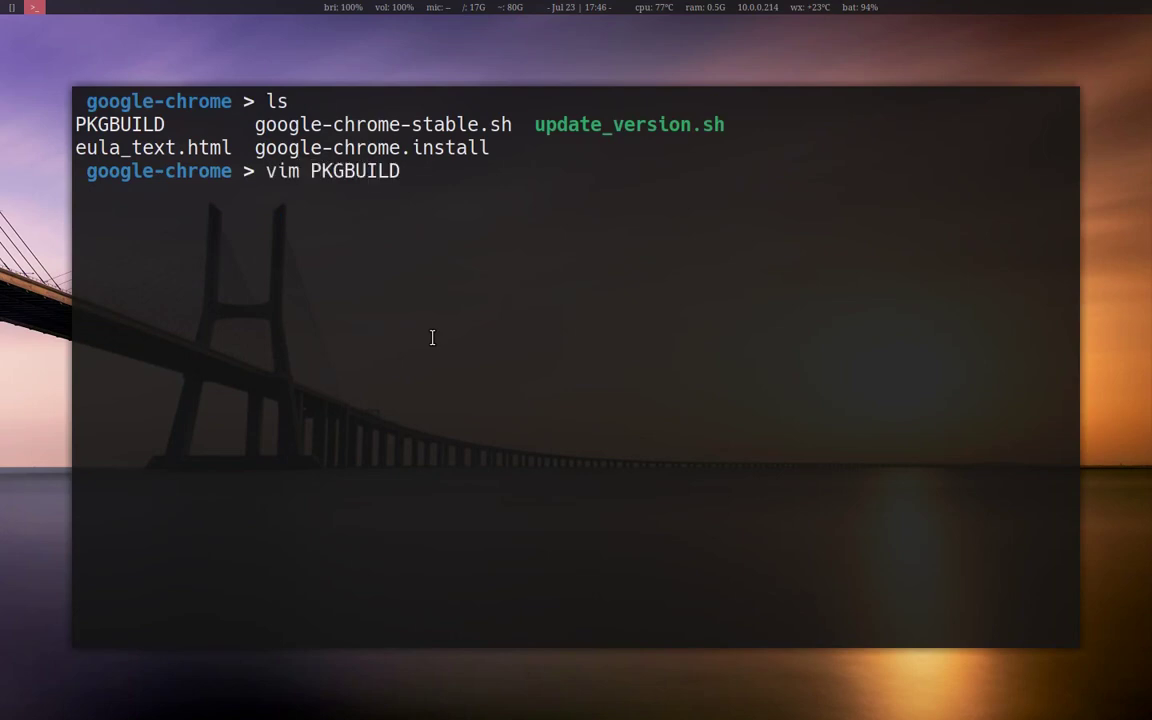
# Open PKGBUILD in Vim and read its header lines down to pkgname
pyautogui.press('Return')
pyautogui.press('l')
pyautogui.press('l')
pyautogui.press('l')
pyautogui.press('l')
pyautogui.press('l')
pyautogui.press('l')
pyautogui.press('j')
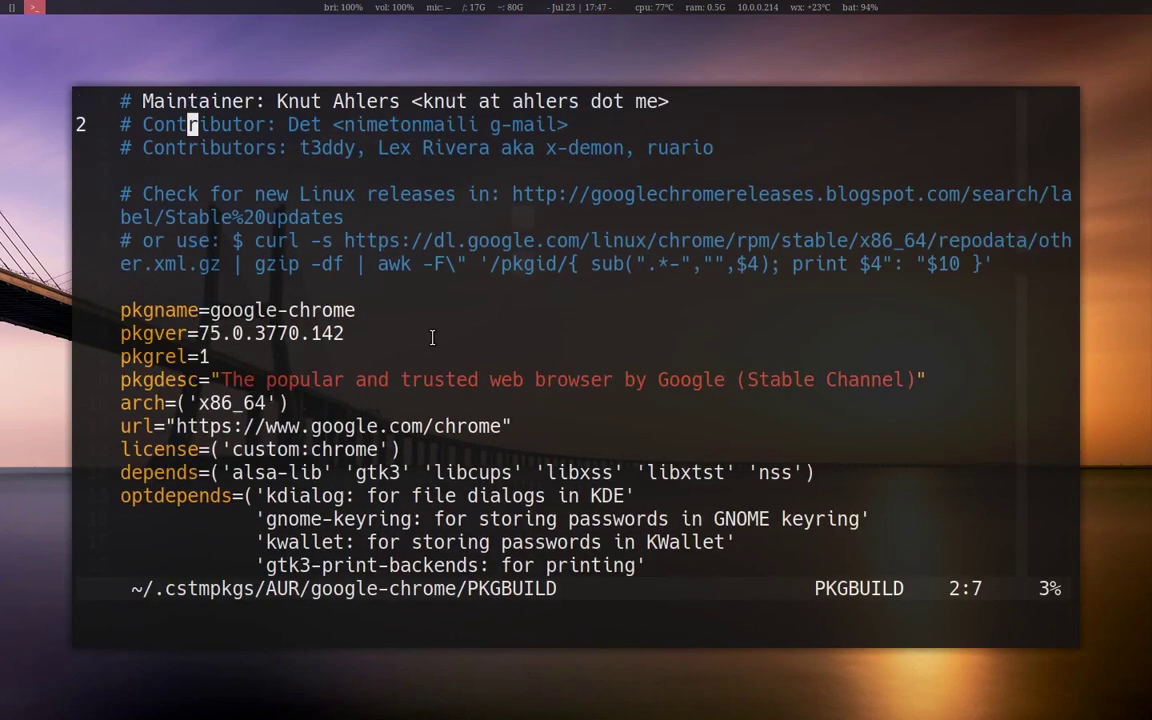
pyautogui.press('k')
pyautogui.press('j')
pyautogui.press('j')
pyautogui.press('j')
pyautogui.press('j')
pyautogui.press('j')
pyautogui.press('j')
pyautogui.press('j')
pyautogui.press('j')
pyautogui.press('j')
pyautogui.press('j')
pyautogui.press('j')
pyautogui.press('j')
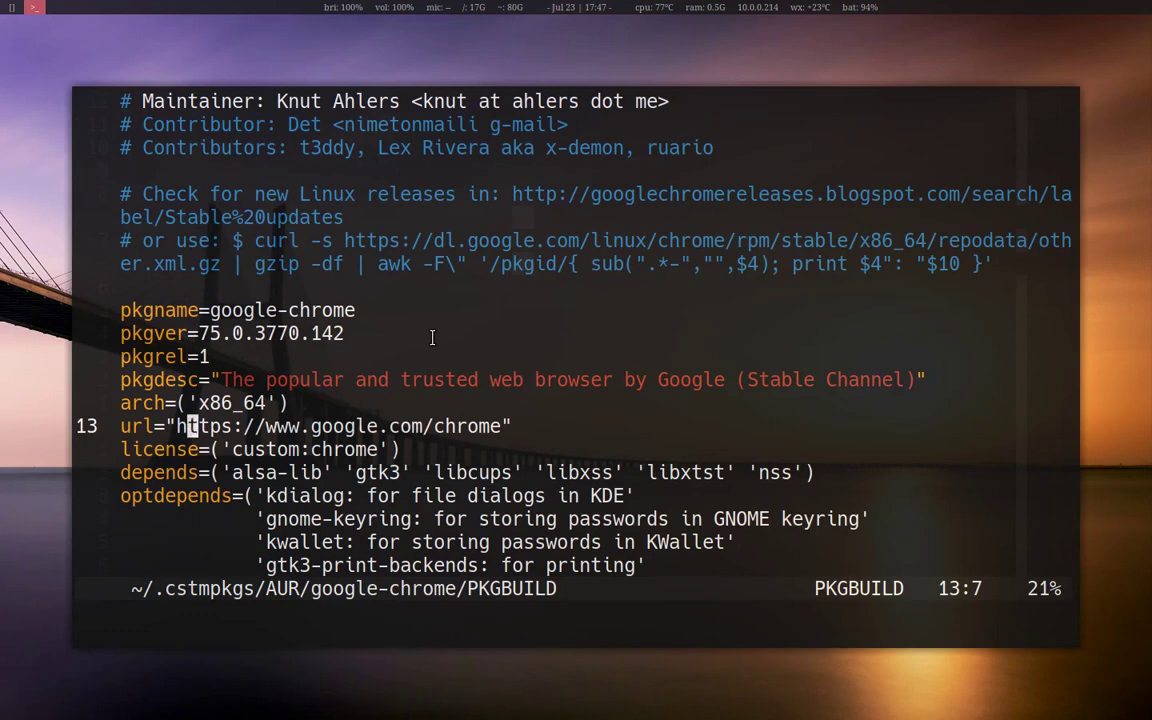
pyautogui.press('k')
pyautogui.press('{')
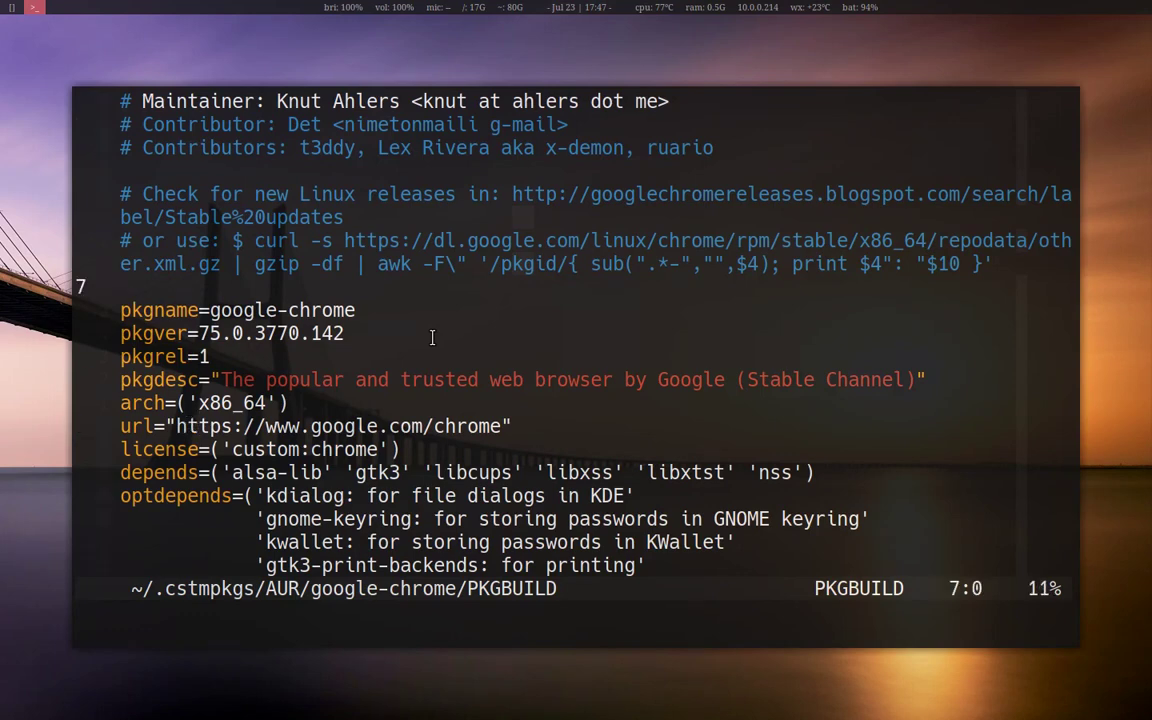
pyautogui.press('e')
# Read on through the optdepends, pkgver and source entries to the end of the PKGBUILD
pyautogui.press('j')
pyautogui.press('j')
pyautogui.press('j')
pyautogui.press('j')
pyautogui.press('j')
pyautogui.press('j')
pyautogui.press('j')
pyautogui.press('j')
pyautogui.press('j')
pyautogui.press('j')
pyautogui.press('j')
pyautogui.press('j')
pyautogui.press('j')
pyautogui.press('j')
pyautogui.press('j')
pyautogui.press('j')
pyautogui.press('j')
pyautogui.press('j')
pyautogui.press('j')
pyautogui.press('j')
pyautogui.press('j')
pyautogui.press('j')
pyautogui.press('j')
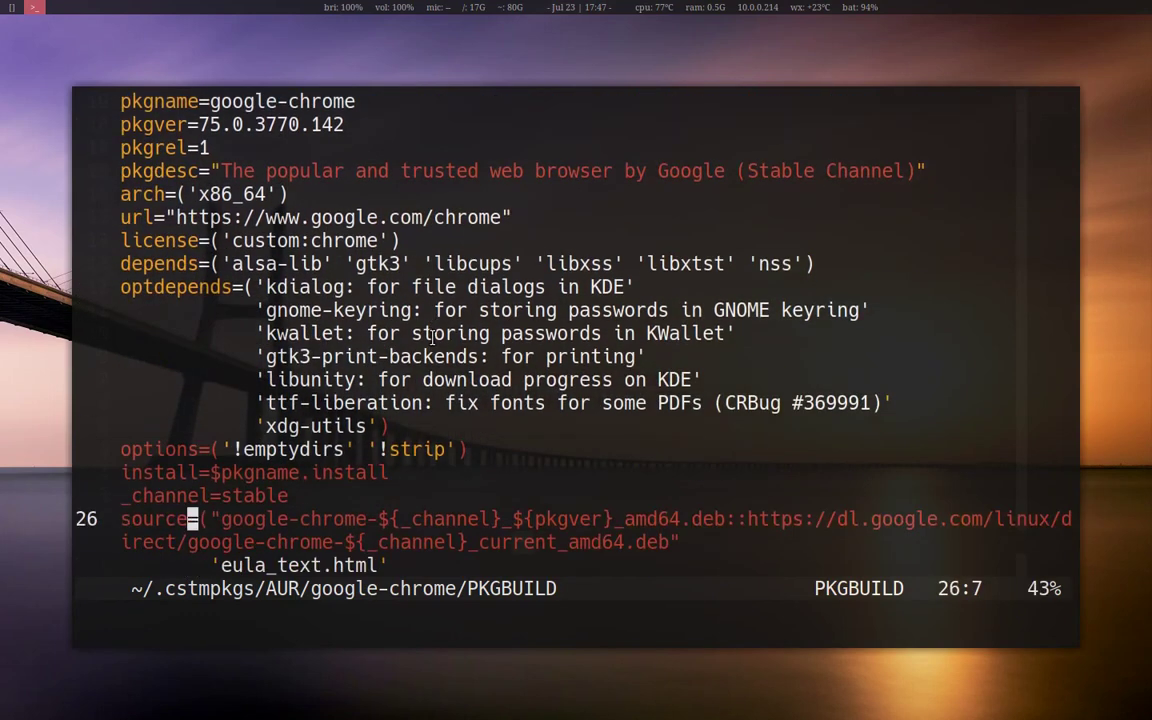
pyautogui.press('k')
pyautogui.press('k')
pyautogui.press('k')
pyautogui.press('k')
pyautogui.press('k')
pyautogui.press('k')
pyautogui.press('k')
pyautogui.press('k')
pyautogui.press('k')
pyautogui.press('k')
pyautogui.press('k')
pyautogui.press('k')
pyautogui.press('k')
pyautogui.press('k')
pyautogui.press('k')
pyautogui.press('k')
pyautogui.press('k')
pyautogui.press('k')
pyautogui.press('k')
pyautogui.press('k')
pyautogui.press('j')
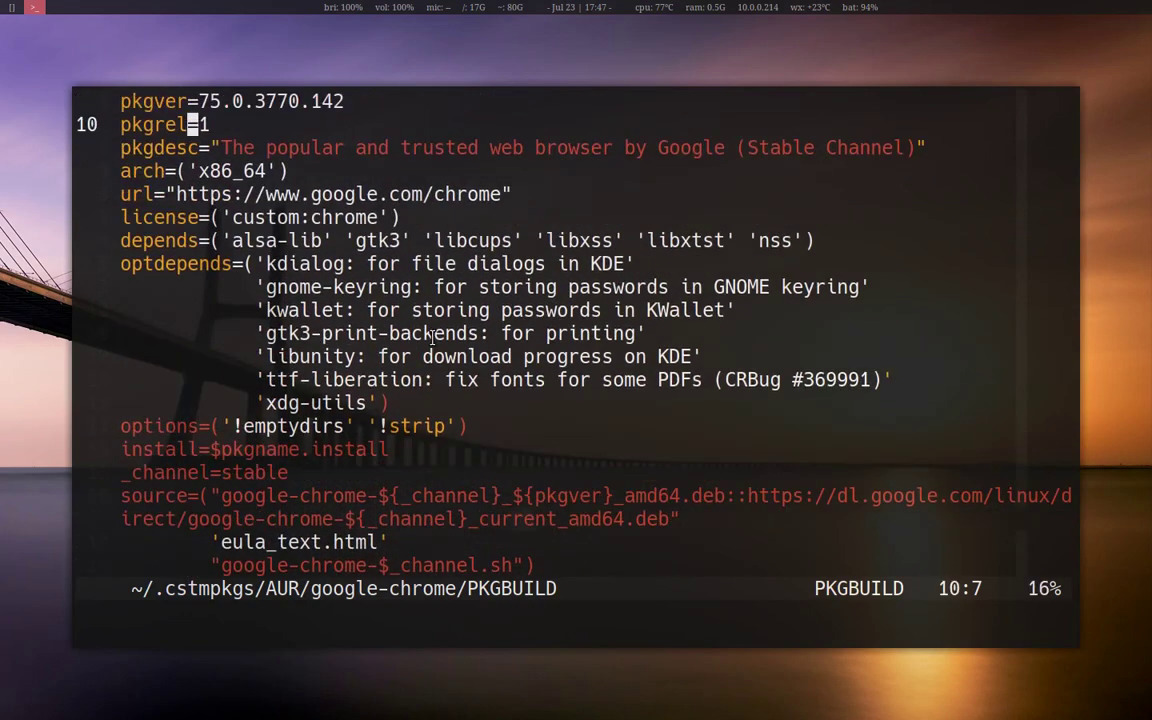
pyautogui.press('j')
pyautogui.press('j')
pyautogui.press('j')
pyautogui.press('j')
pyautogui.press('j')
pyautogui.press('k')
pyautogui.press('k')
pyautogui.press('k')
pyautogui.press('j')
pyautogui.press('j')
pyautogui.press('j')
pyautogui.press('j')
pyautogui.press('j')
pyautogui.press('j')
pyautogui.press('j')
pyautogui.press('j')
pyautogui.press('j')
pyautogui.press('j')
pyautogui.press('j')
pyautogui.press('j')
pyautogui.press('j')
pyautogui.press('}')
pyautogui.press('}')
pyautogui.press('}')
pyautogui.press('j')
pyautogui.press('j')
pyautogui.press('j')
pyautogui.press('j')
pyautogui.press('j')
pyautogui.press('j')
pyautogui.press('j')
pyautogui.press('j')
pyautogui.press('j')
pyautogui.press('j')
pyautogui.press('j')
pyautogui.press('j')
pyautogui.press('j')
pyautogui.press('j')
pyautogui.press('j')
pyautogui.press('j')
pyautogui.press('j')
pyautogui.press('j')
pyautogui.press('j')
pyautogui.press('j')
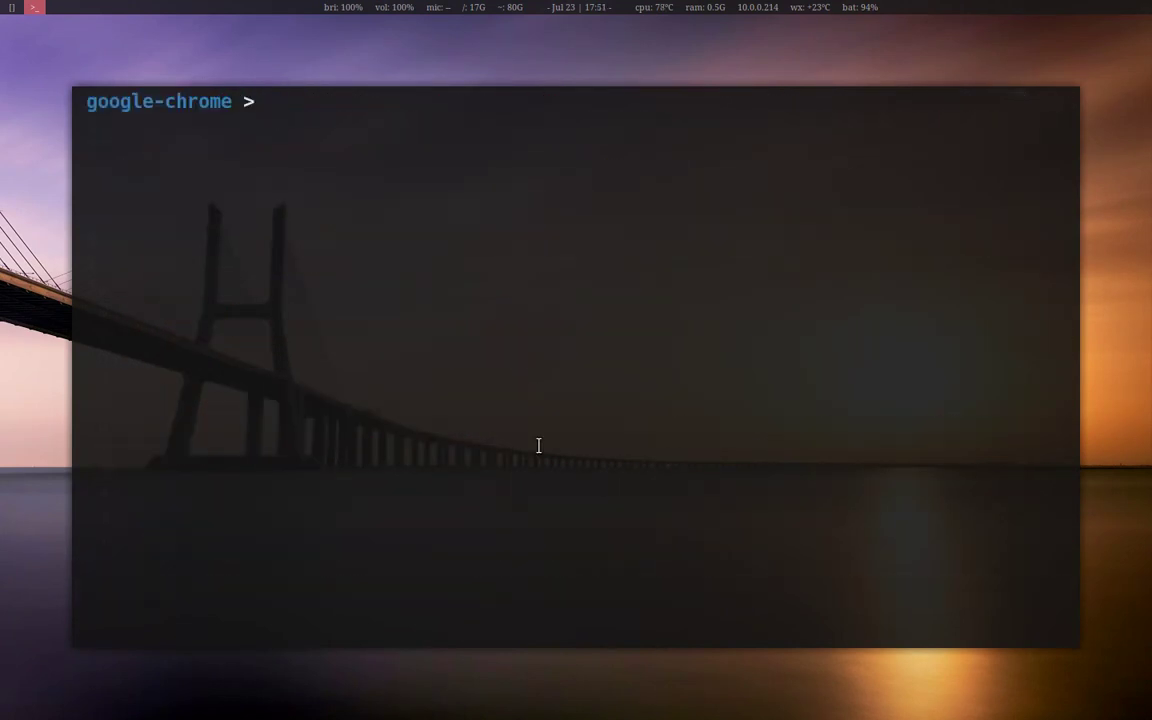
# Build the google-chrome package with makepkg and inspect the package() step in the output
pyautogui.write('makepk')
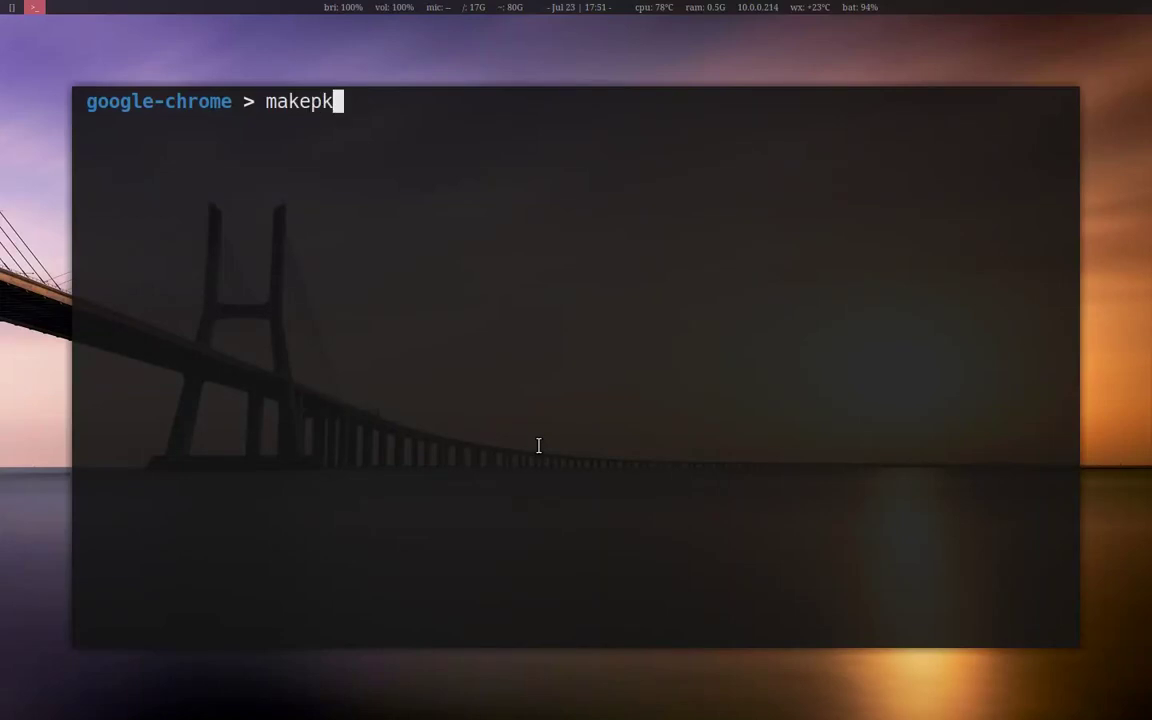
pyautogui.write('g -s')
pyautogui.press('Return')
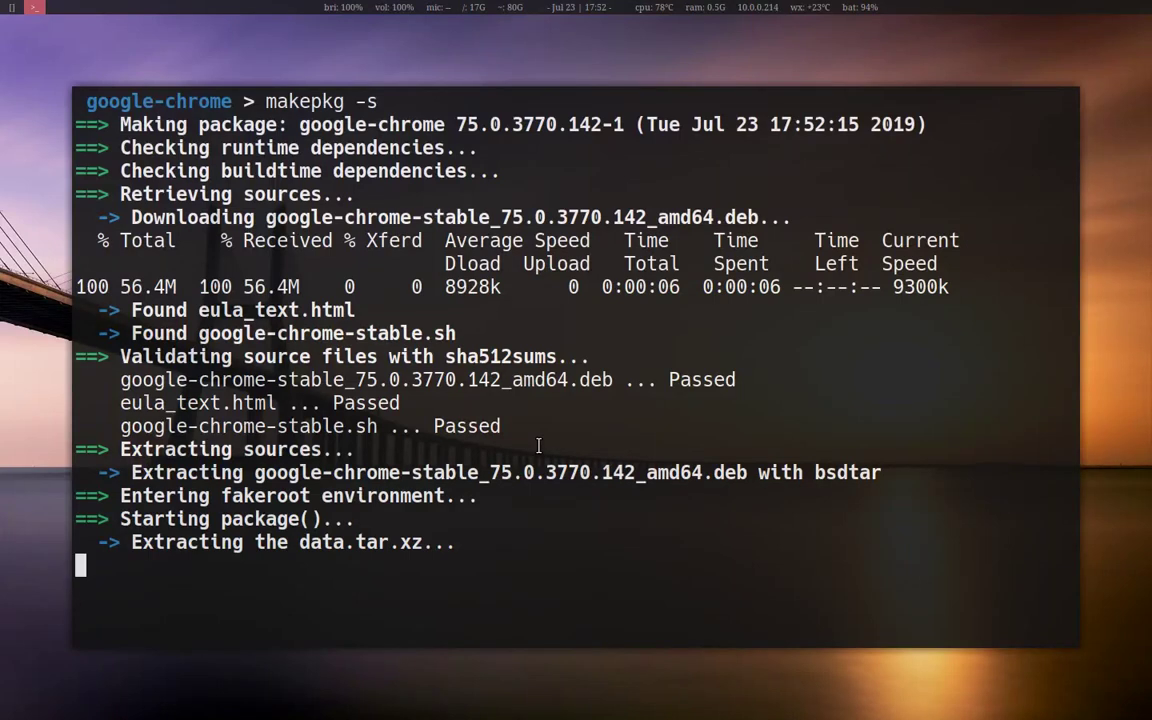
pyautogui.moveTo(212, 519); pyautogui.dragTo(300, 518)
pyautogui.moveTo(243, 333); pyautogui.dragTo(300, 332)
pyautogui.click(255, 217)
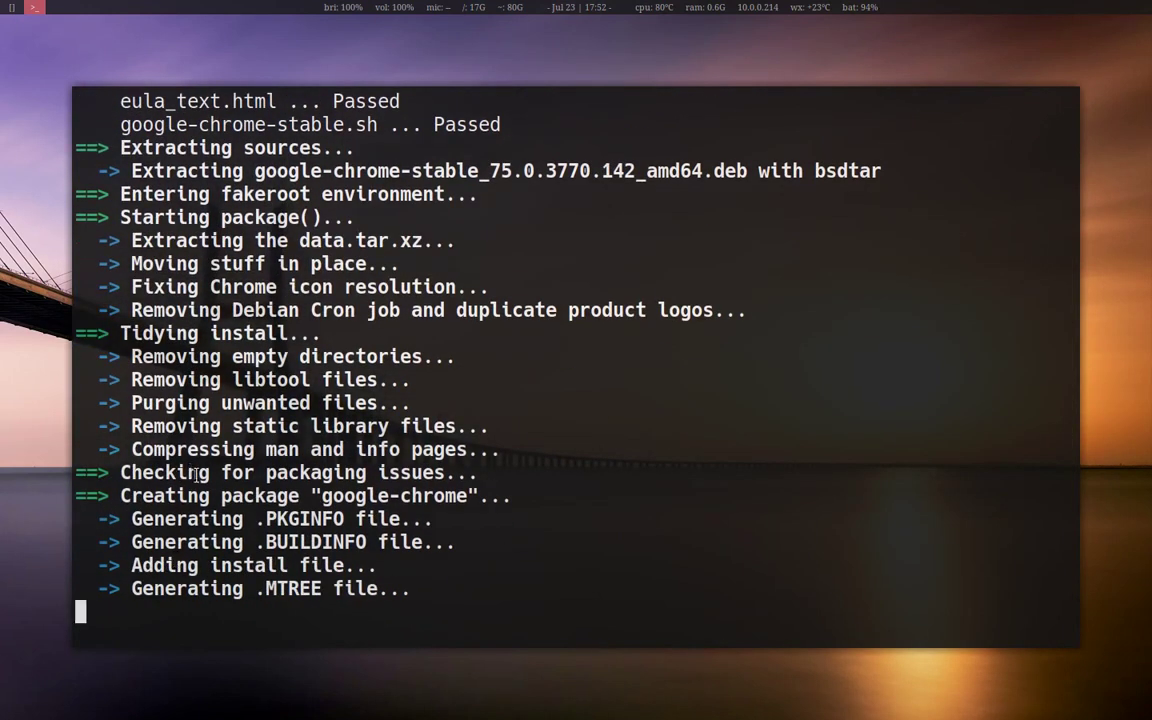
# Inspect the build output: package name, file generation, compressing line and downloaded .deb name
pyautogui.moveTo(315, 504); pyautogui.dragTo(476, 496)
pyautogui.doubleClick(400, 473)
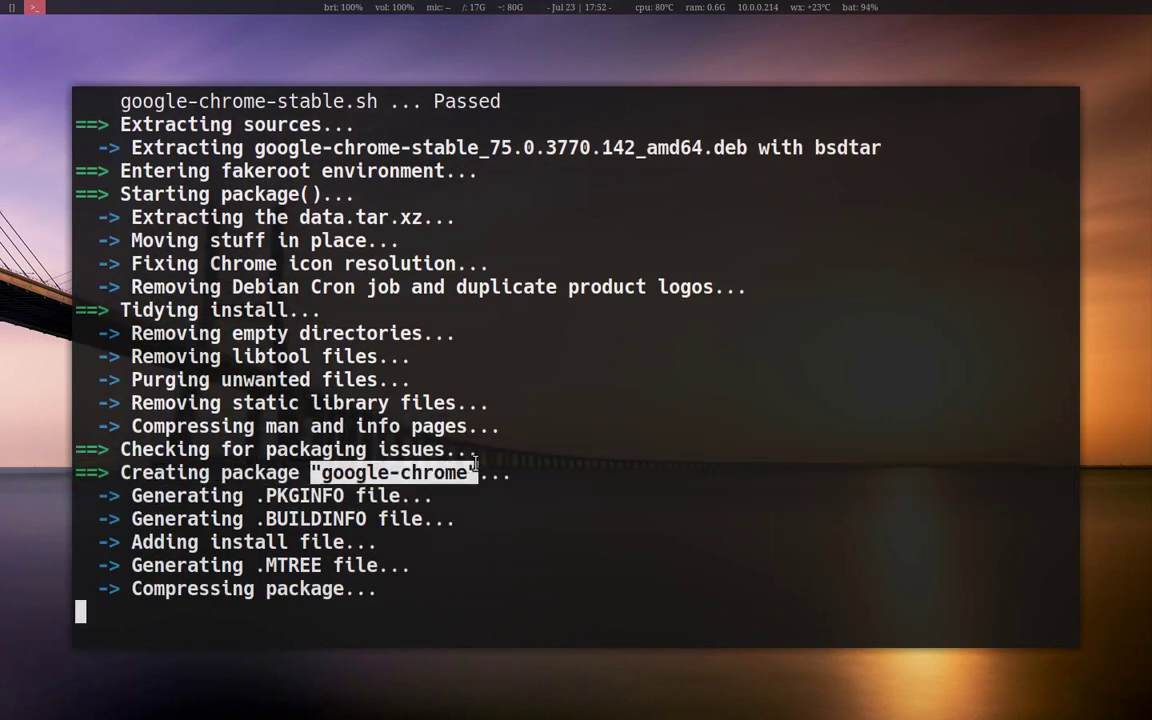
pyautogui.click(268, 495)
pyautogui.moveTo(268, 490); pyautogui.dragTo(378, 617)
pyautogui.click(389, 616)
pyautogui.moveTo(133, 588); pyautogui.dragTo(370, 590)
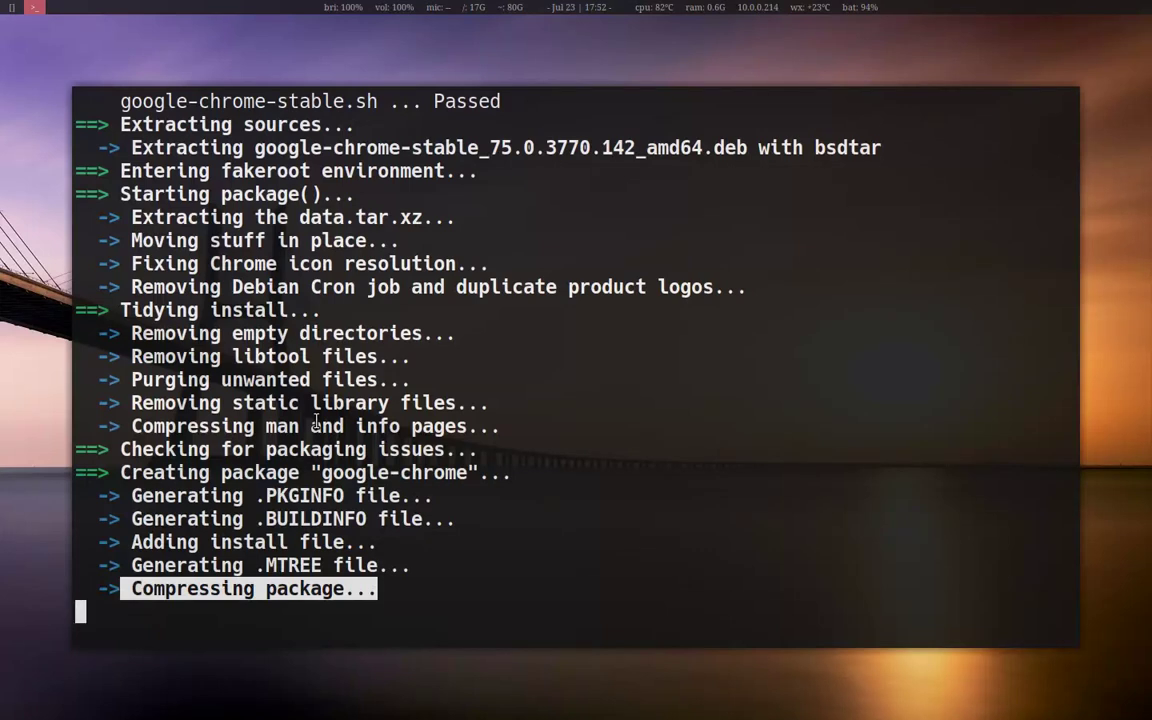
pyautogui.click(305, 530)
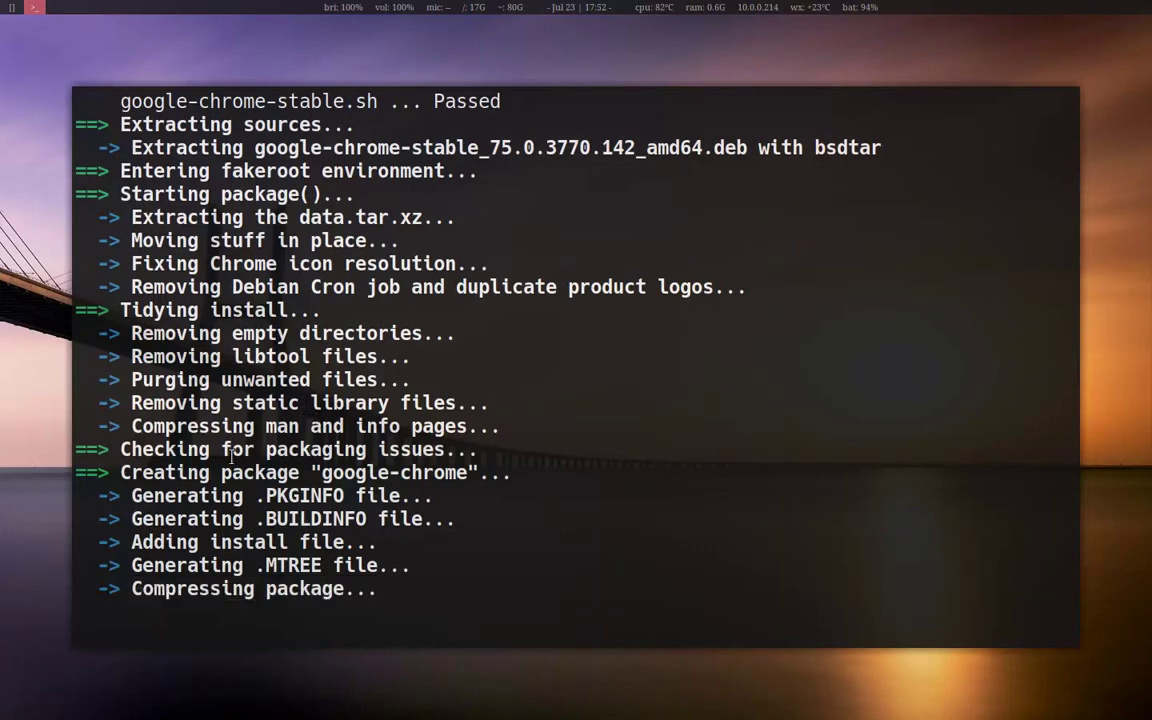
pyautogui.doubleClick(333, 478)
pyautogui.click(496, 465)
pyautogui.moveTo(752, 147); pyautogui.dragTo(257, 147)
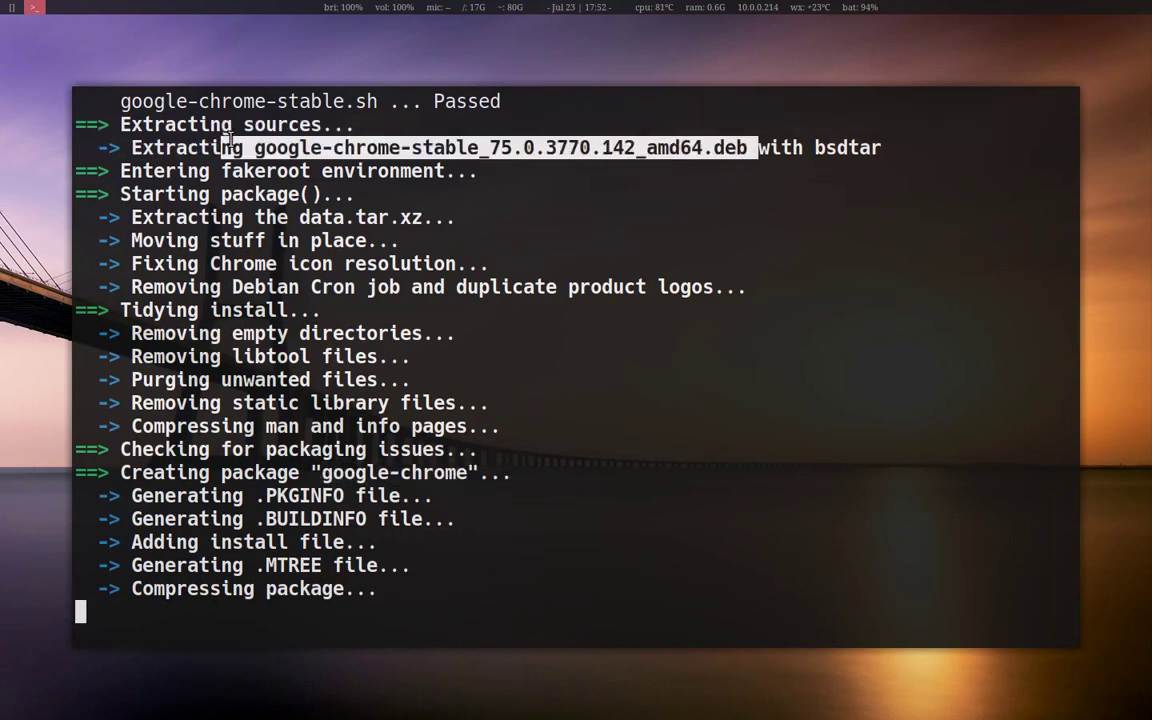
pyautogui.moveTo(293, 148); pyautogui.dragTo(745, 141)
pyautogui.click(687, 363)
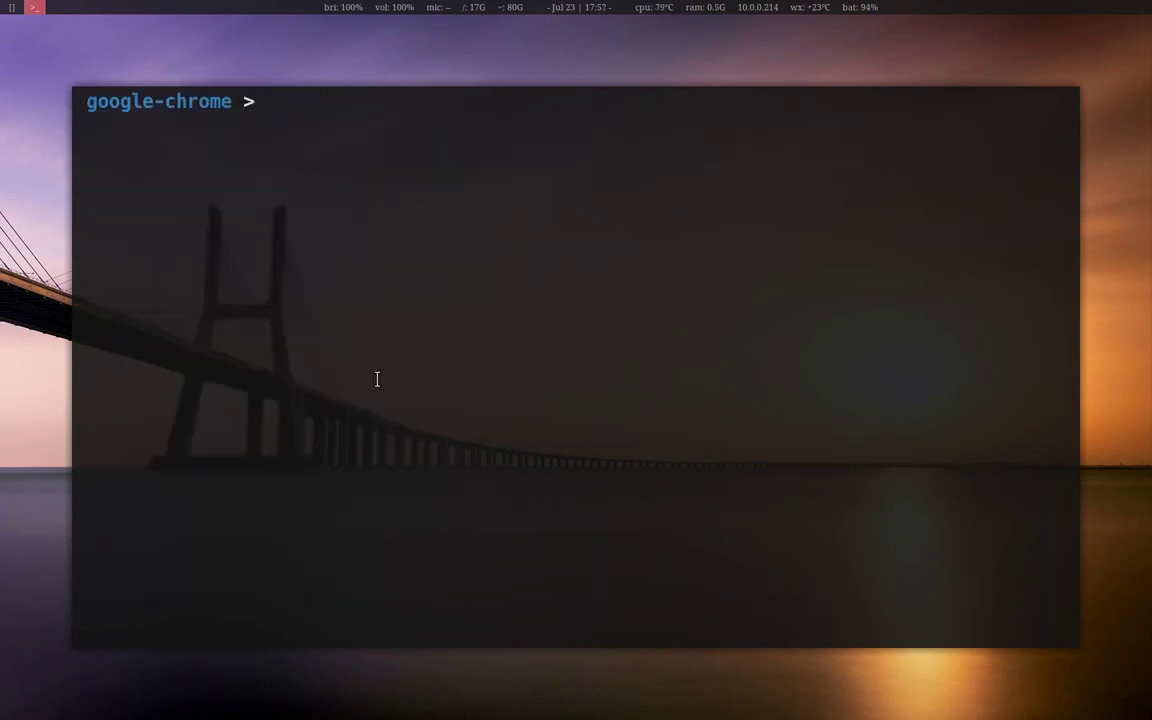
# List the folder to find the built package file, then clear the screen
pyautogui.write('ls')
pyautogui.press('Return')
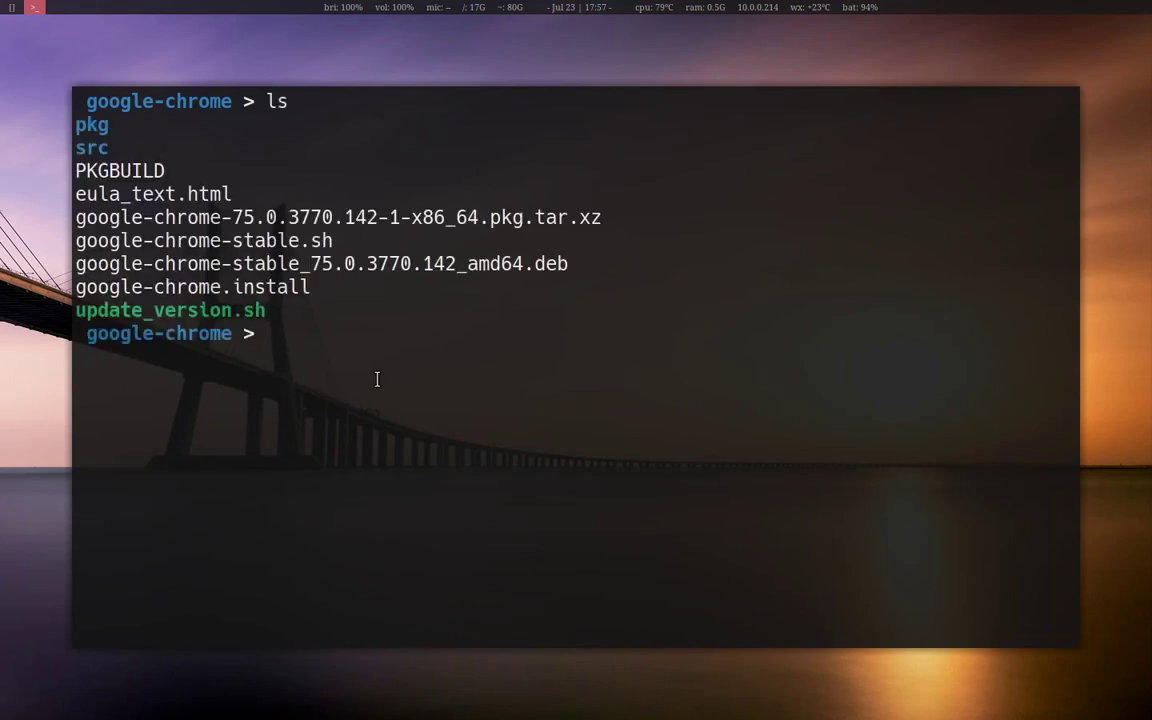
pyautogui.moveTo(585, 218); pyautogui.dragTo(72, 218)
pyautogui.click(360, 369)
pyautogui.write('clear')
pyautogui.press('Return')
# Run pacman -U google-chrome-75.0.3770.142-1-x86_64.pkg.tar.xz without root privileges
pyautogui.write('pacann')
pyautogui.press('BackSpace')
pyautogui.press('BackSpace')
pyautogui.press('BackSpace')
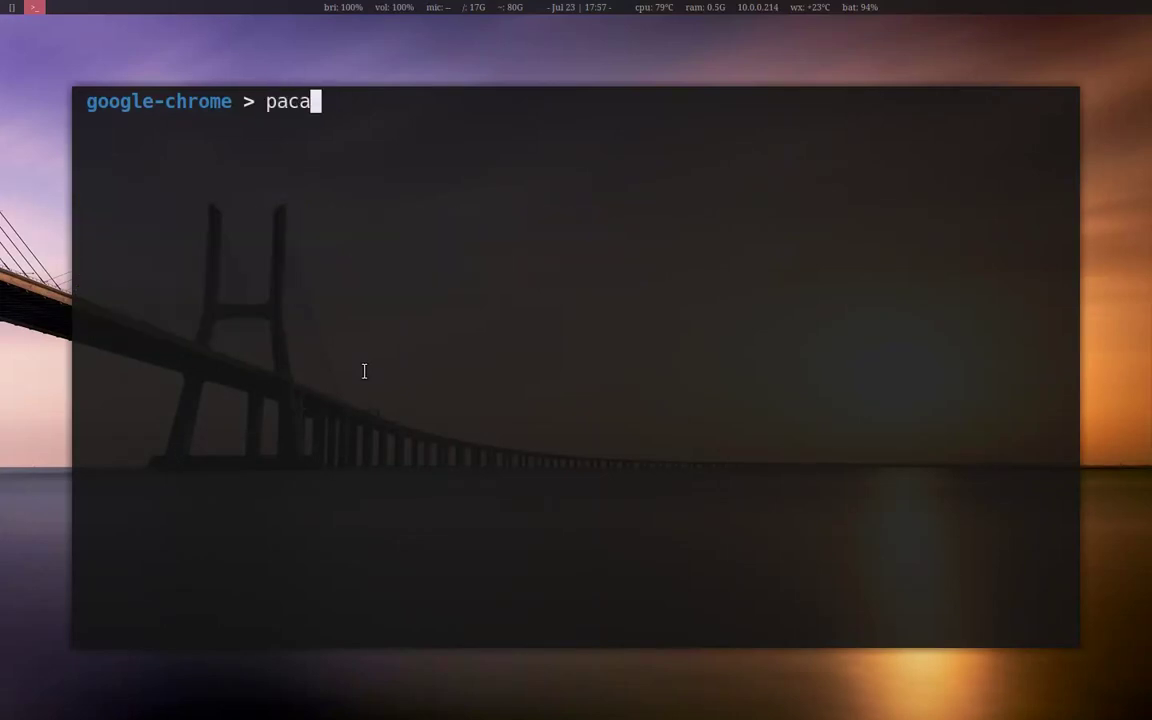
pyautogui.write('man -U')
pyautogui.write('go')
pyautogui.press('Tab')
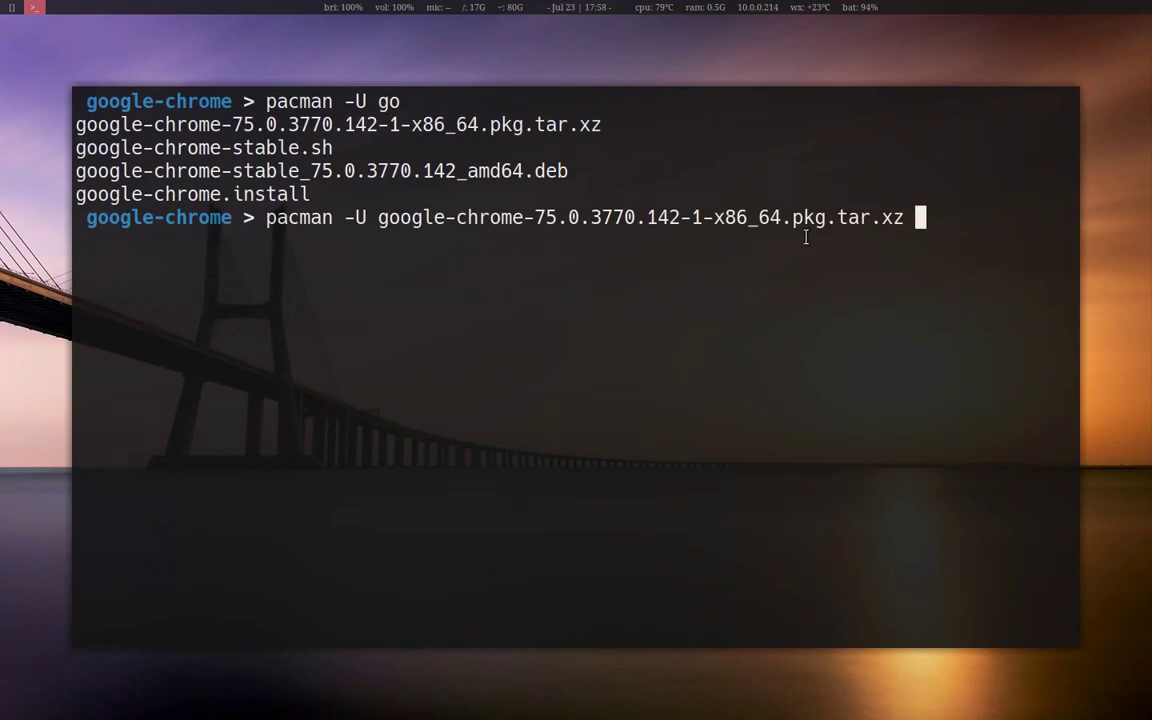
pyautogui.moveTo(786, 217); pyautogui.dragTo(906, 218)
pyautogui.click(875, 217)
pyautogui.click(910, 222)
pyautogui.press('Return')
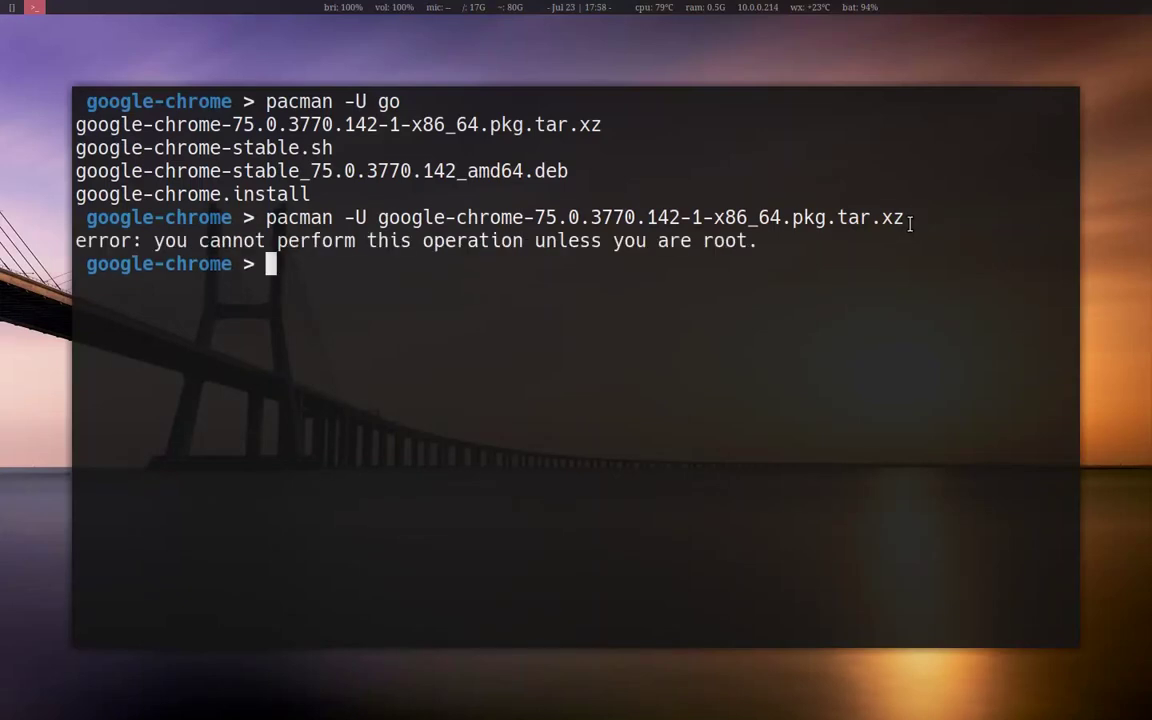
# Rerun the install with sudo, enter the account password, confirm Y, then clear the screen
pyautogui.press('Up')
pyautogui.hotkey('ctrl', 'a')
pyautogui.write('sudo')
pyautogui.press('Return')
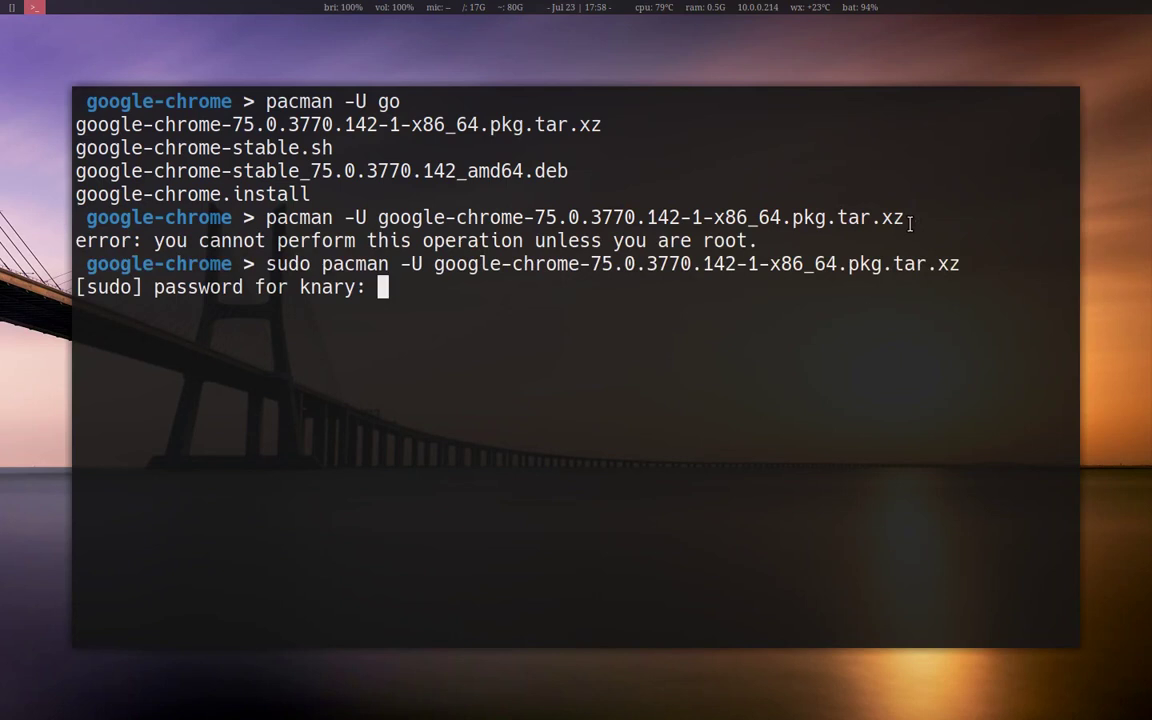
pyautogui.press('Return')
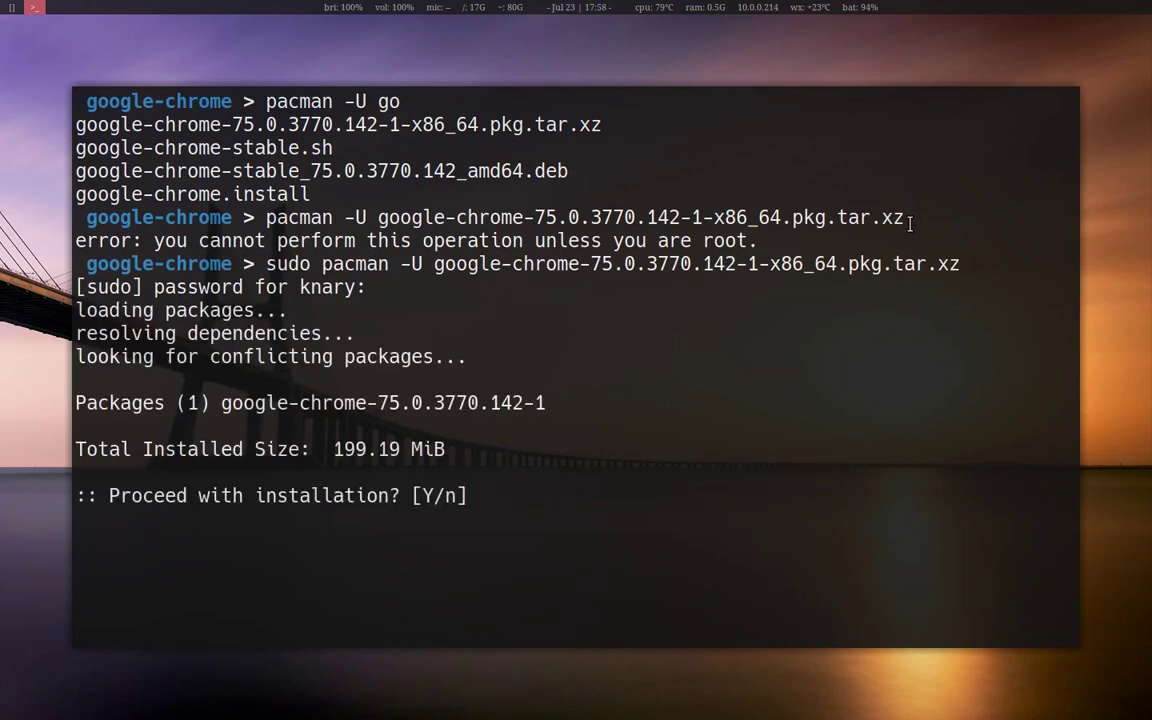
pyautogui.write('Y')
pyautogui.press('Return')
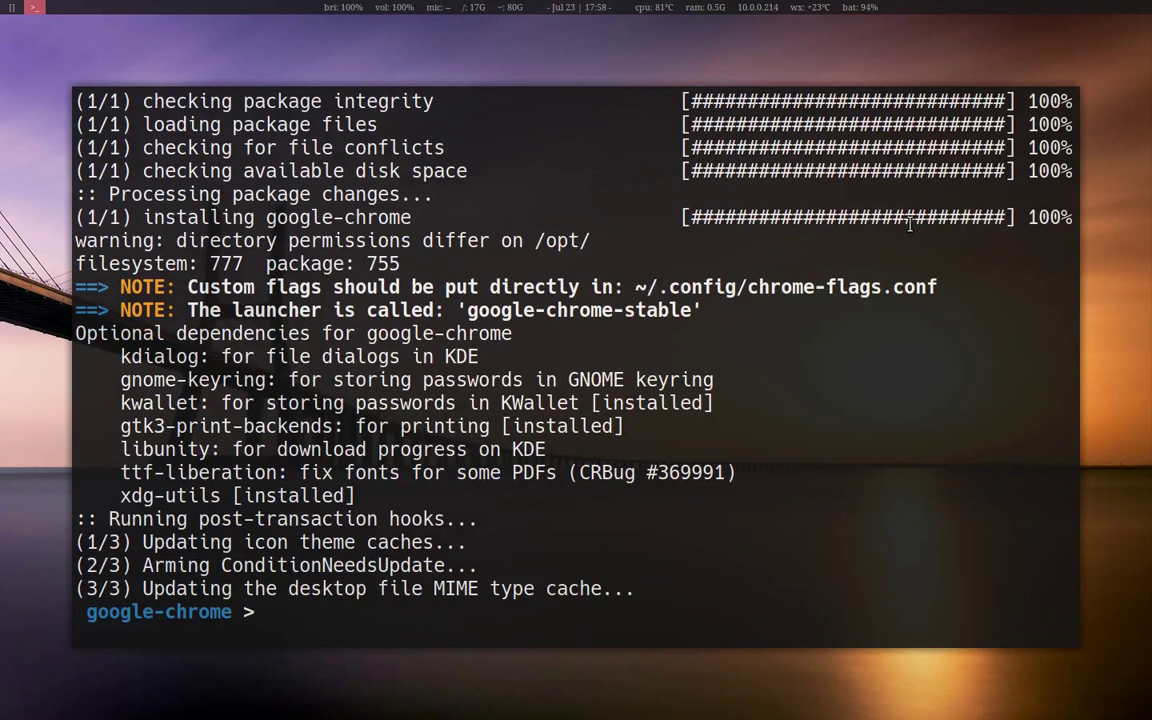
pyautogui.write('clear')
pyautogui.press('Return')
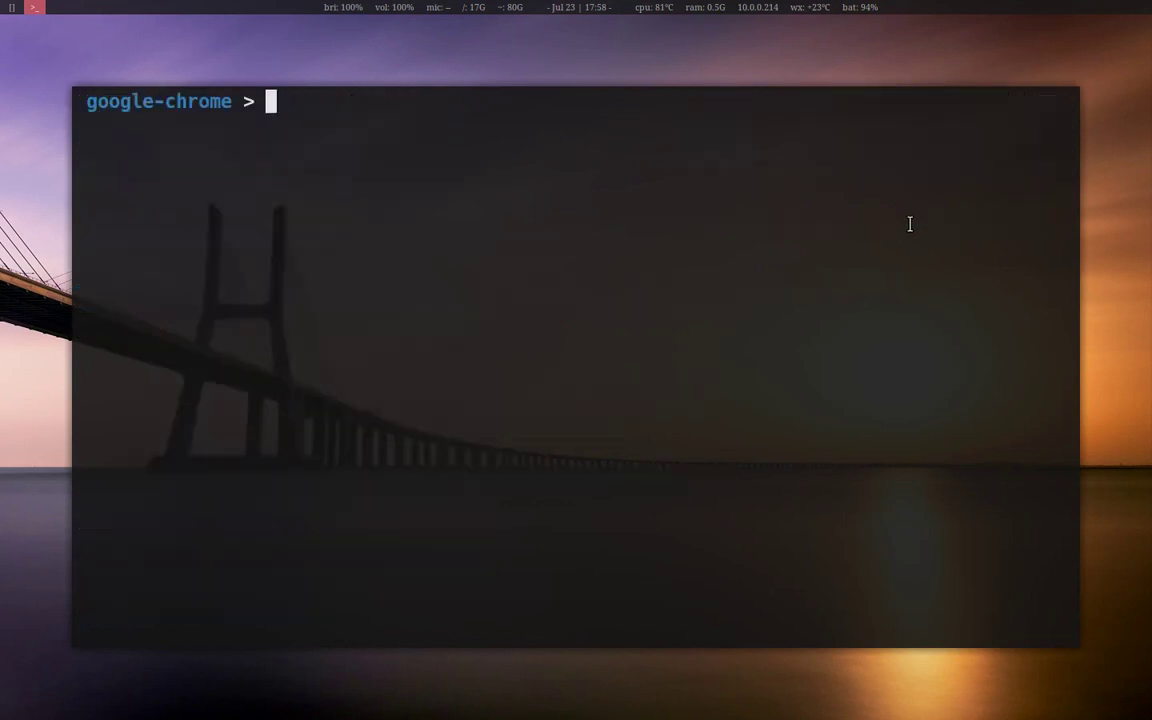
pyautogui.press('super+d')
pyautogui.write('google-chrome-stable')
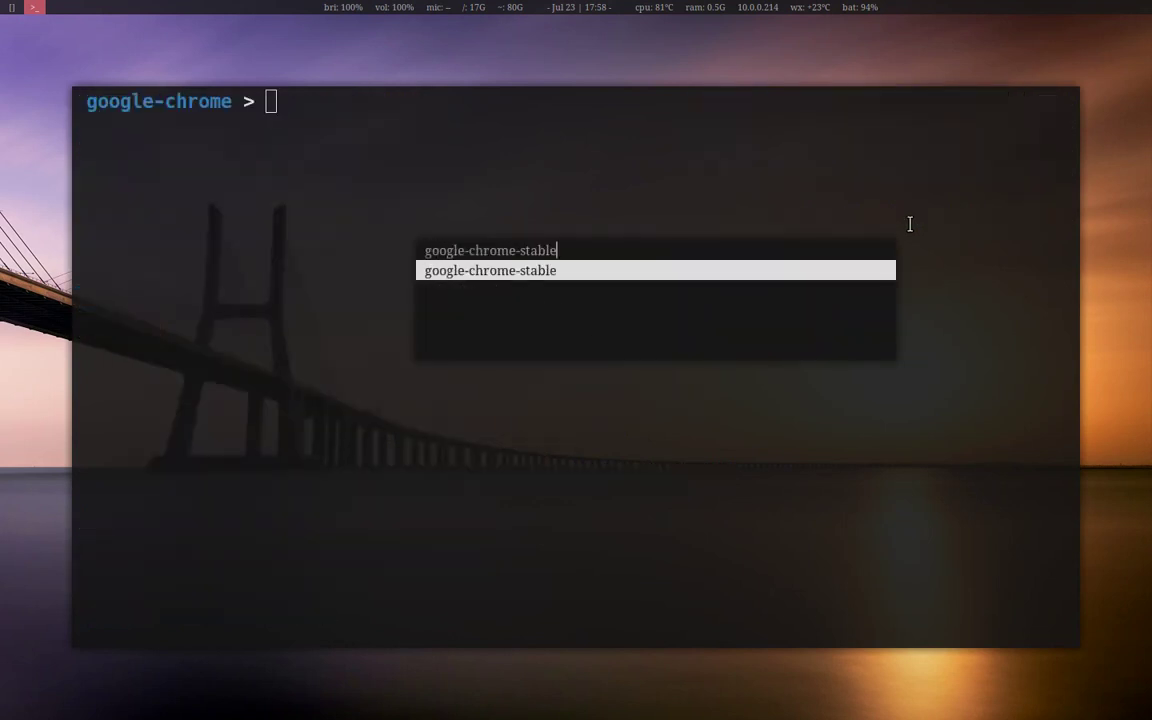
pyautogui.press('Return')
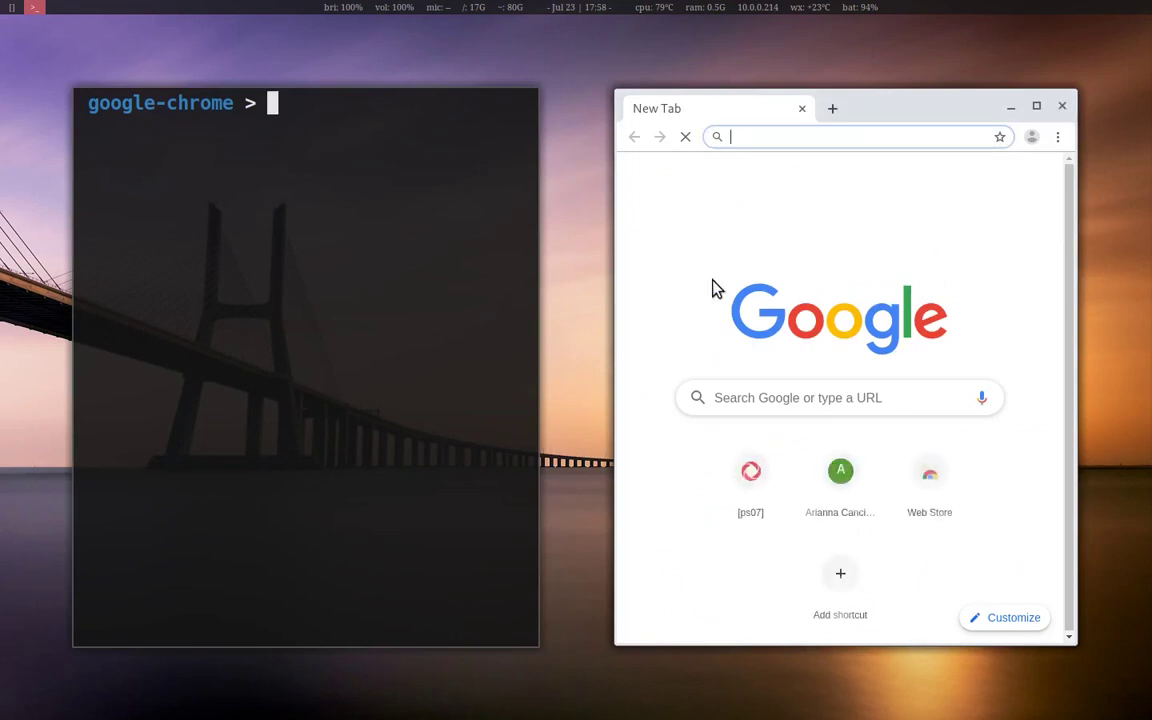
pyautogui.hotkey('ctrl', 'w')
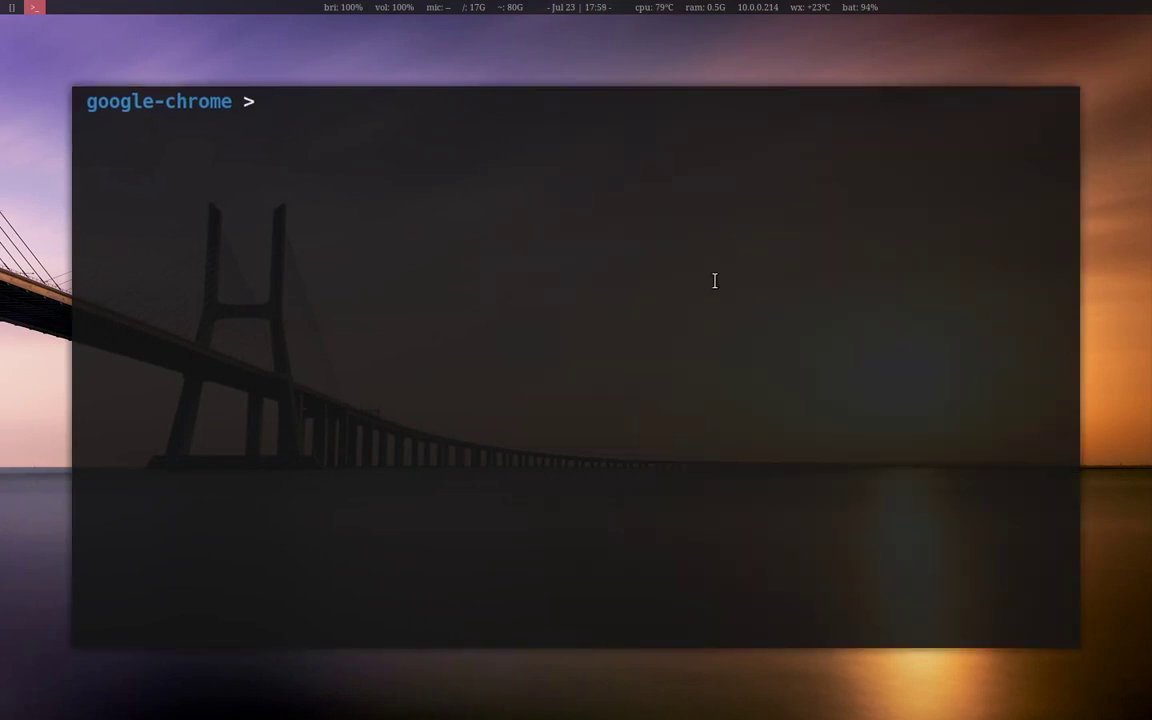
# Remove the pkg/ and src/ folders with rm -r, checking the listing before and after
pyautogui.write('c')
pyautogui.press('BackSpace')
pyautogui.write('ls')
pyautogui.press('Return')
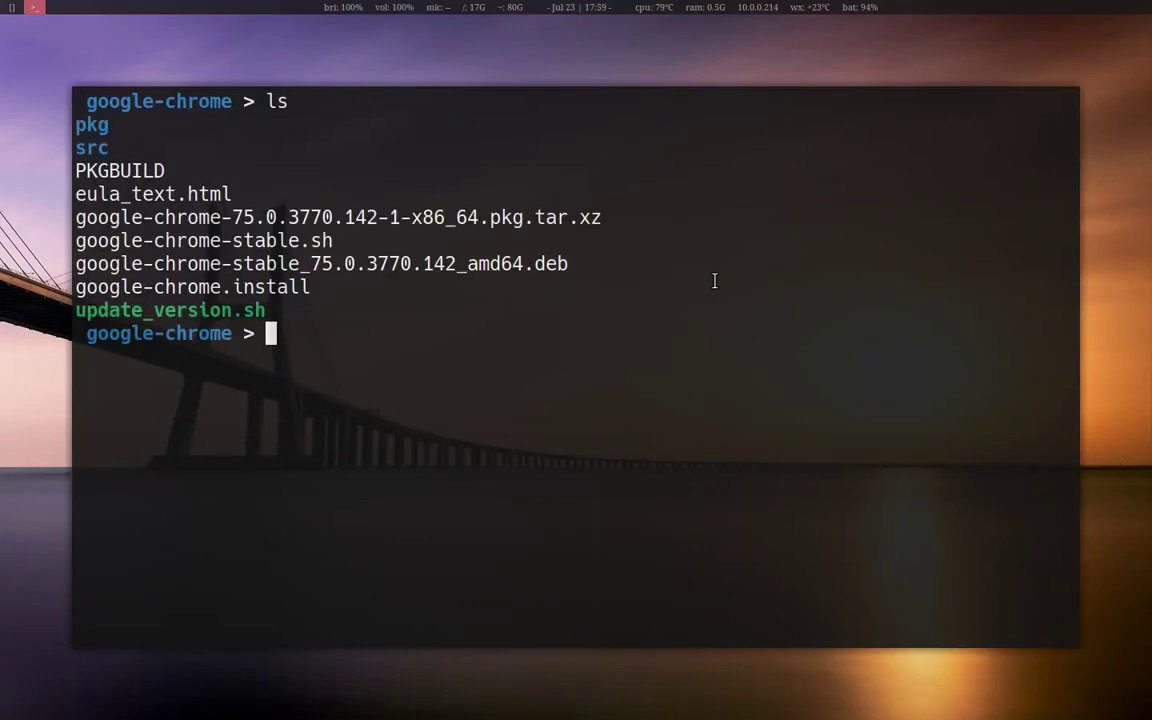
pyautogui.write('rm pkg/ src/')
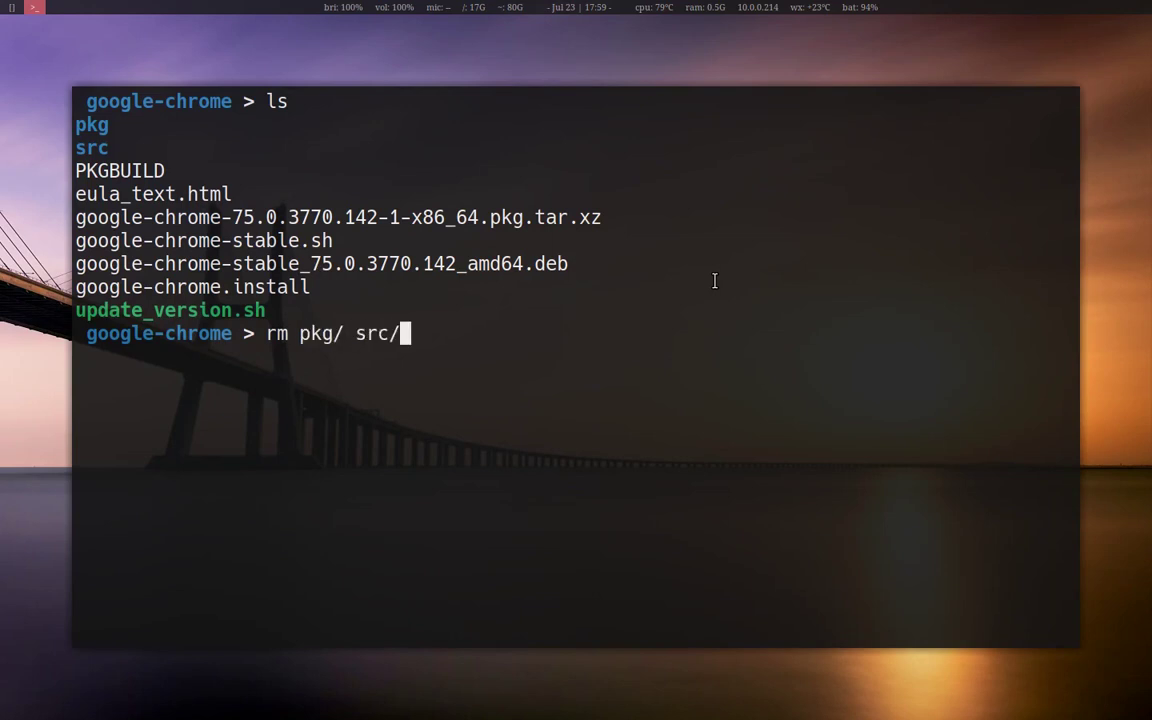
pyautogui.write(' -r')
pyautogui.press('Return')
pyautogui.write('clear')
pyautogui.press('Return')
pyautogui.write('ls')
pyautogui.press('Return')
pyautogui.write('clear')
pyautogui.press('Return')
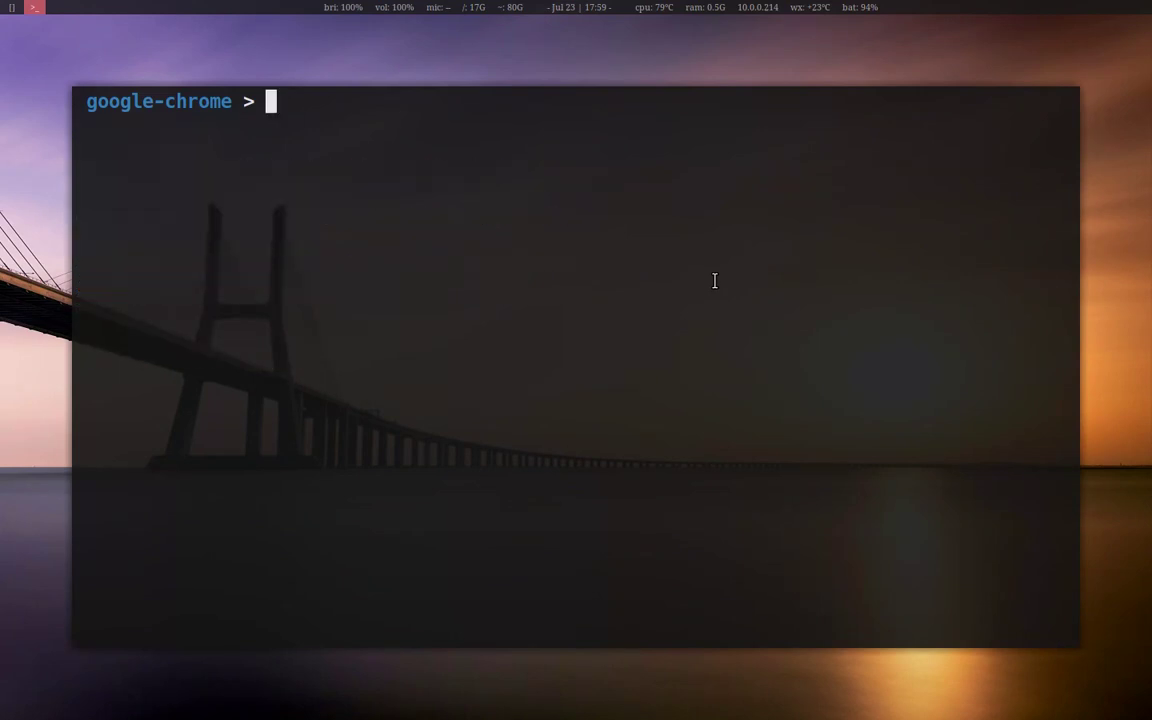
# Run makepkg -sic and answer Y to reinstall google-chrome 75.0.3770.142-1
pyautogui.write('makepk')
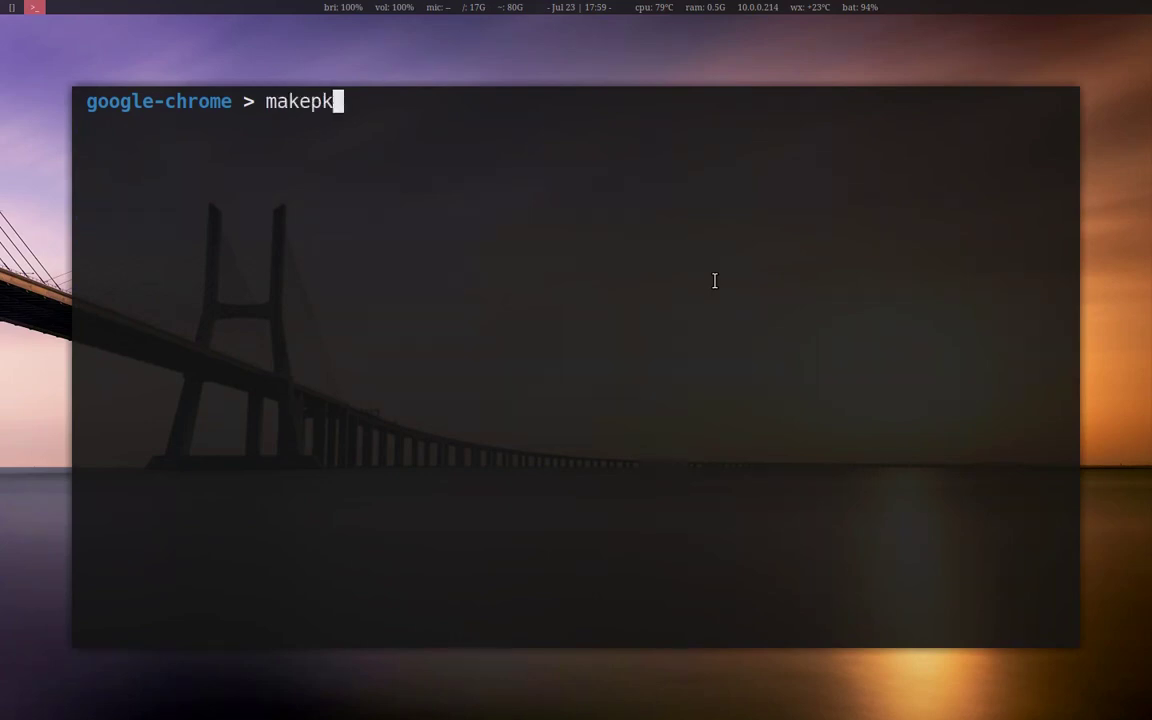
pyautogui.write('g -sic')
pyautogui.press('Return')
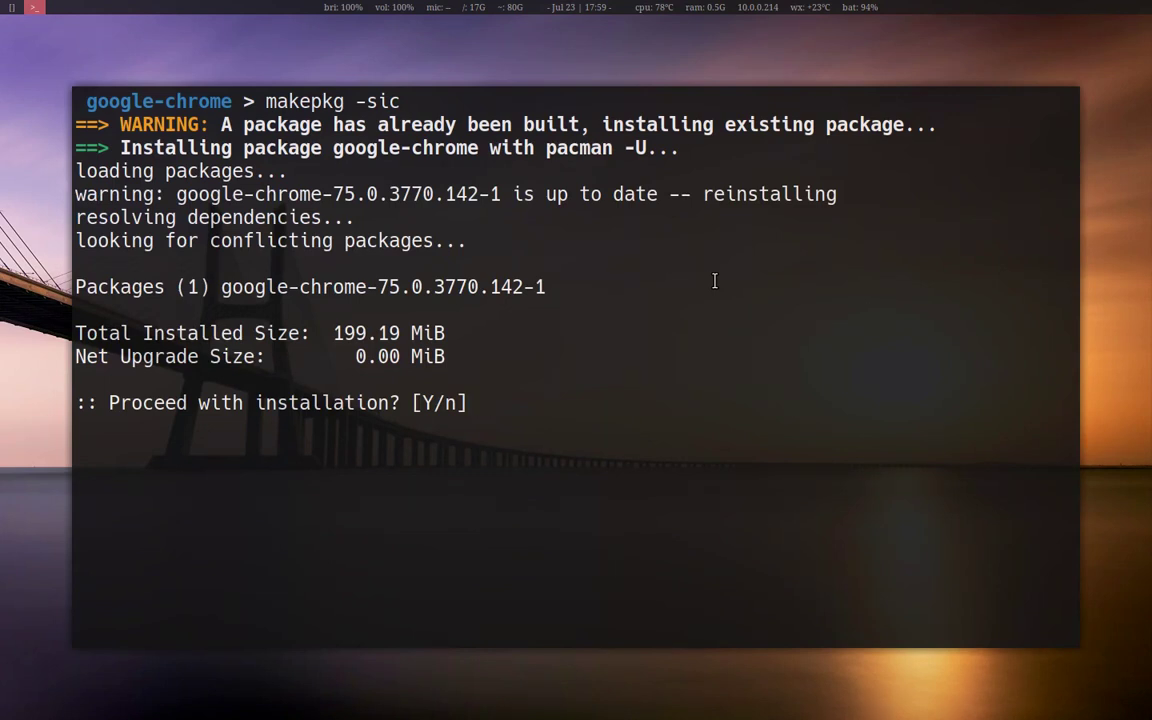
pyautogui.write('Y')
pyautogui.moveTo(538, 148); pyautogui.dragTo(660, 148)
pyautogui.click(655, 148)
pyautogui.moveTo(380, 101); pyautogui.dragTo(388, 101)
pyautogui.click(589, 416)
pyautogui.press('Return')
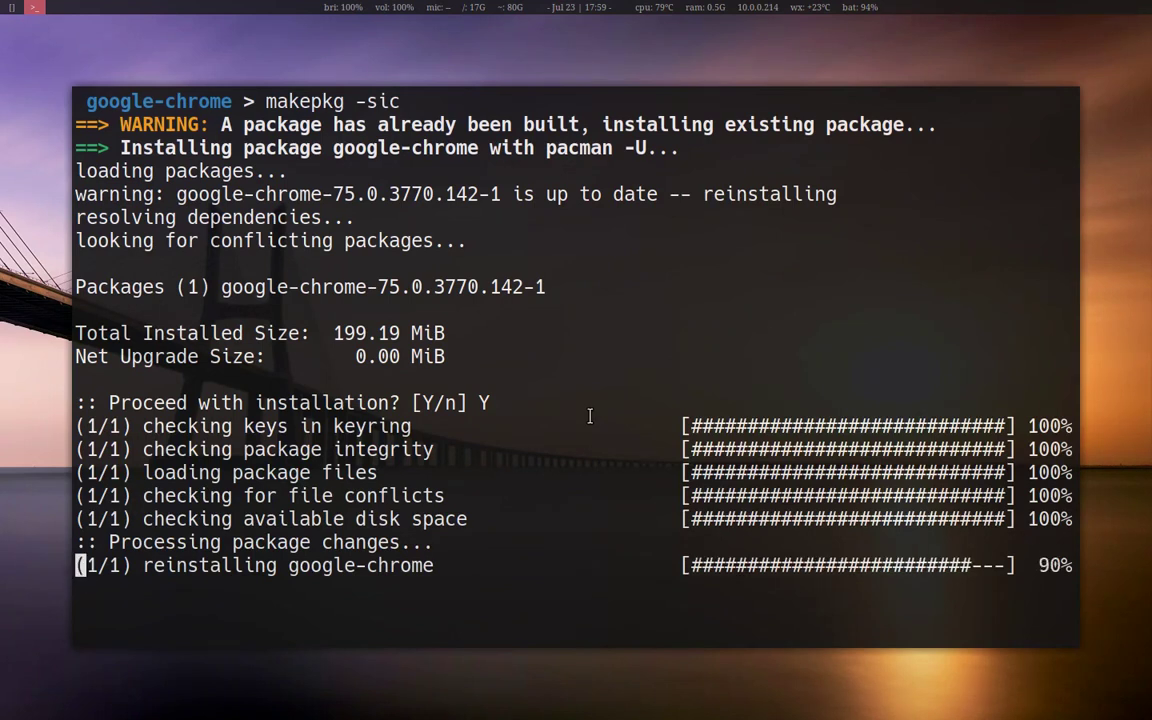
pyautogui.moveTo(131, 588); pyautogui.dragTo(272, 588)
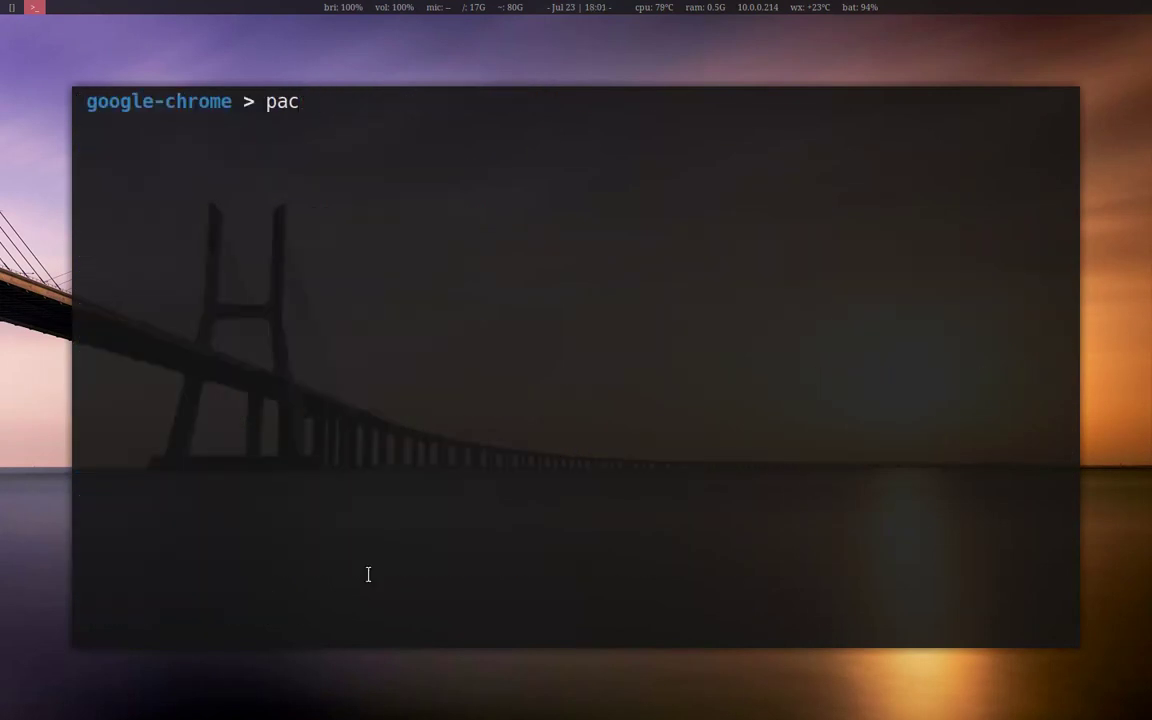
pyautogui.write('man -Rsn')
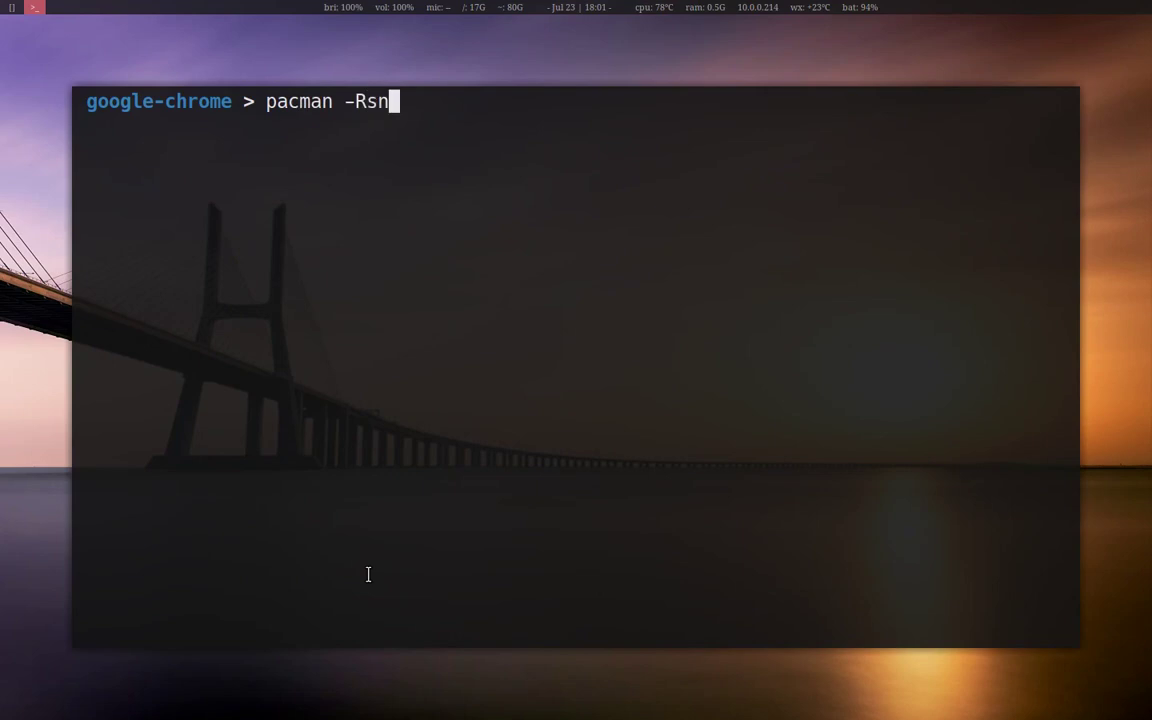
pyautogui.press('BackSpace')
pyautogui.press('BackSpace')
pyautogui.press('BackSpace')
pyautogui.press('BackSpace')
pyautogui.press('BackSpace')
pyautogui.press('BackSpace')
pyautogui.press('BackSpace')
pyautogui.press('BackSpace')
pyautogui.press('BackSpace')
pyautogui.press('BackSpace')
pyautogui.press('BackSpace')
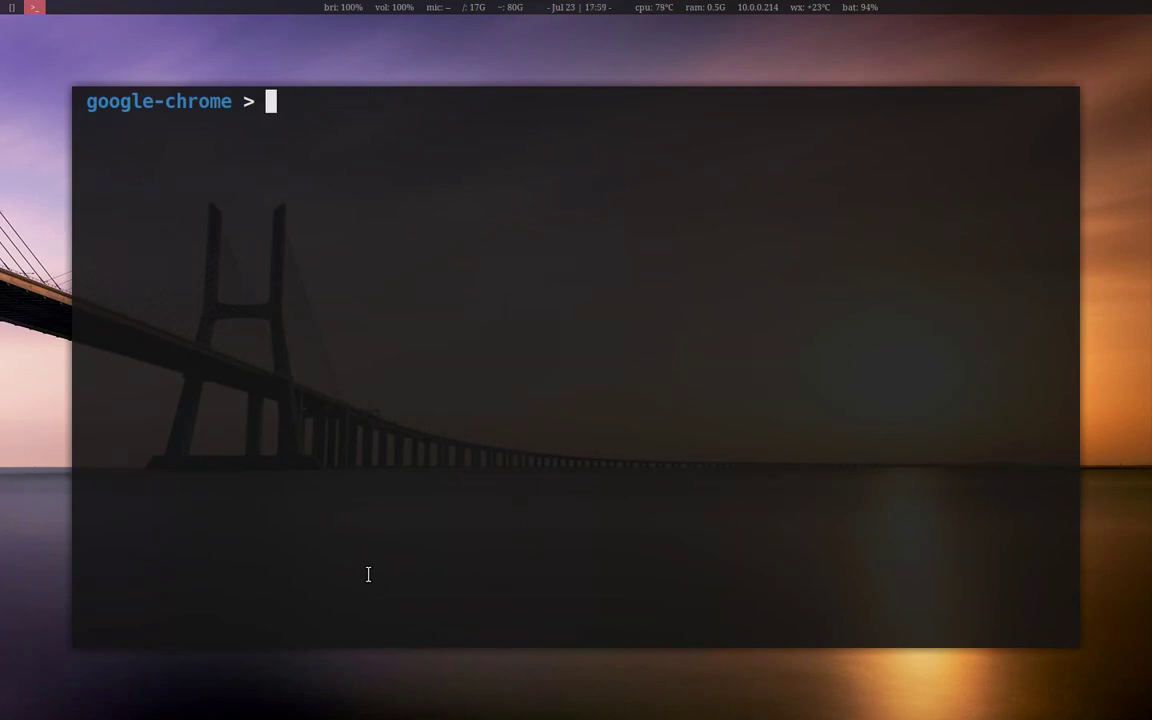